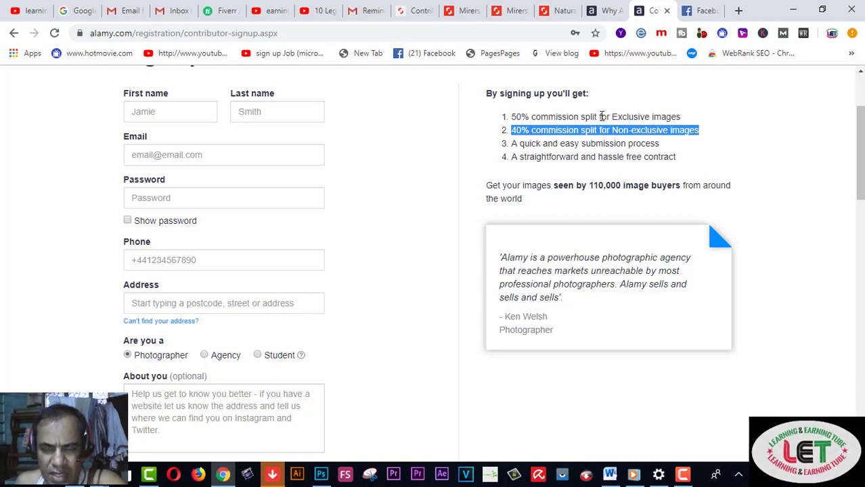
Highlight the 50% commission split for Exclusive images among the contributor sign-up benefits
click(601, 117)
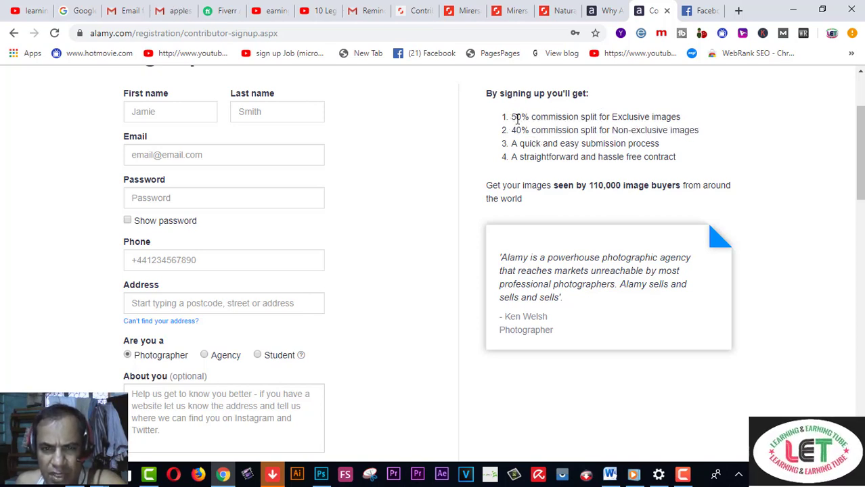
drag(512, 117, 687, 117)
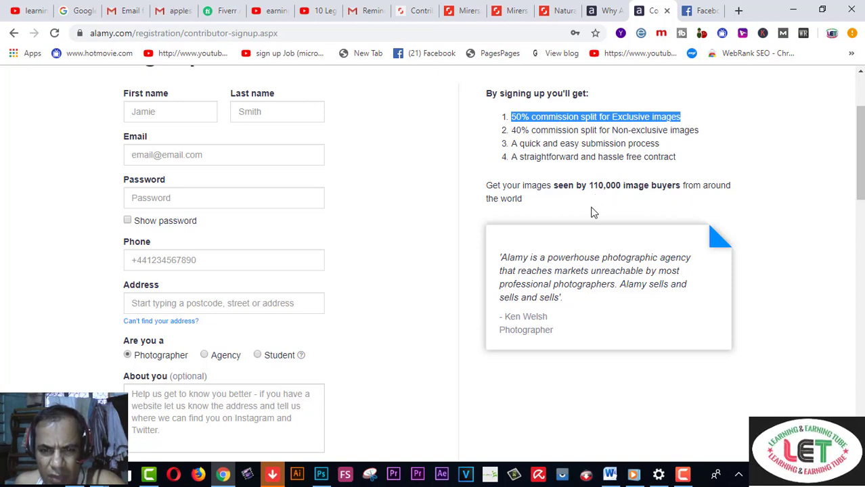
scroll(674, 245, up, 2)
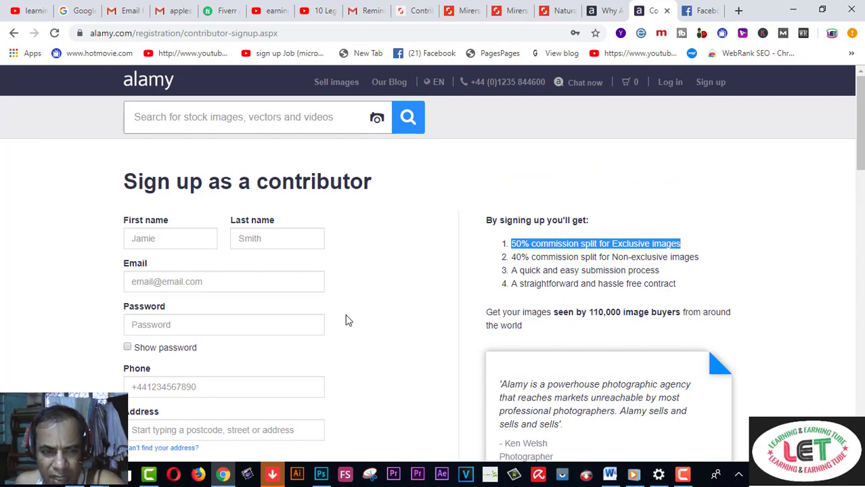
Bring up the Sell images guide and highlight its heading "Good percentage and a non-exclusive contract"
click(607, 12)
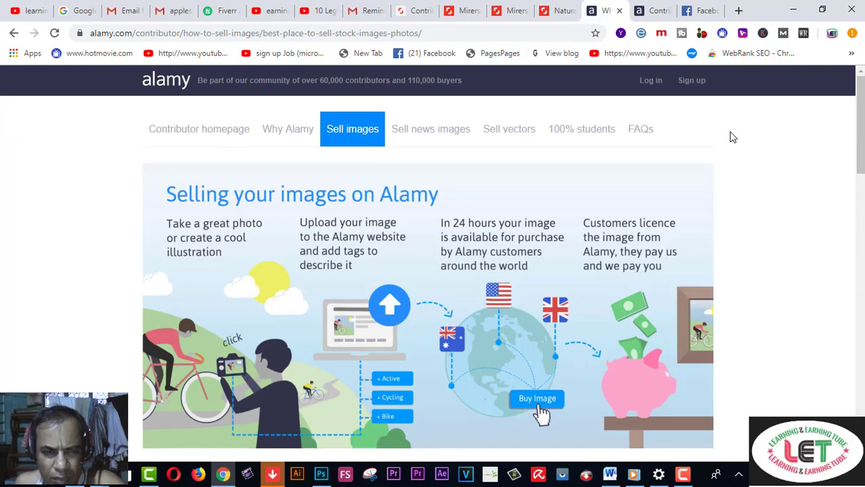
scroll(732, 137, down, 5)
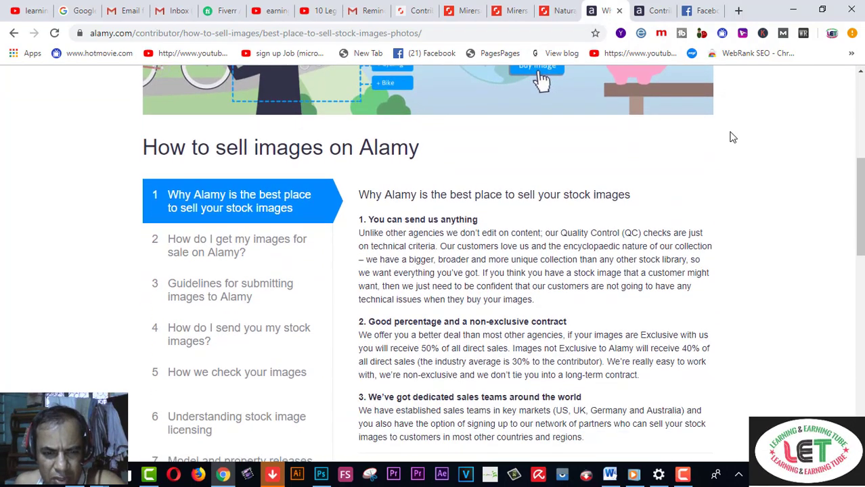
scroll(731, 137, down, 3)
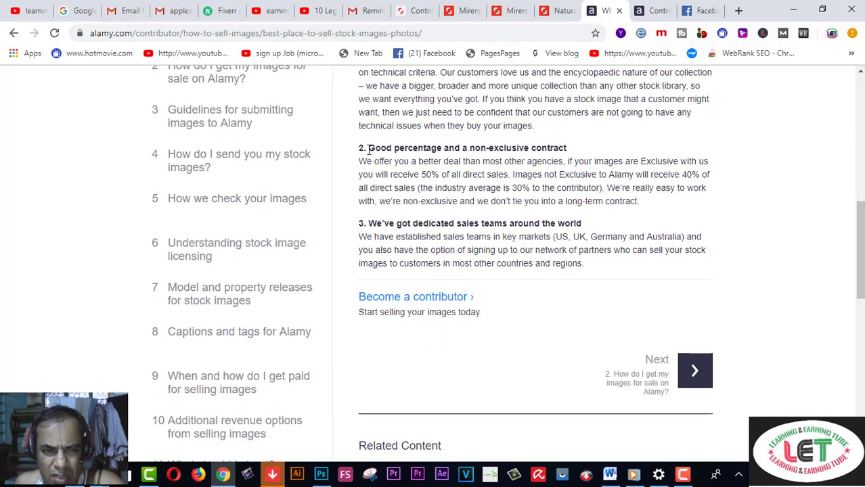
drag(368, 150, 568, 147)
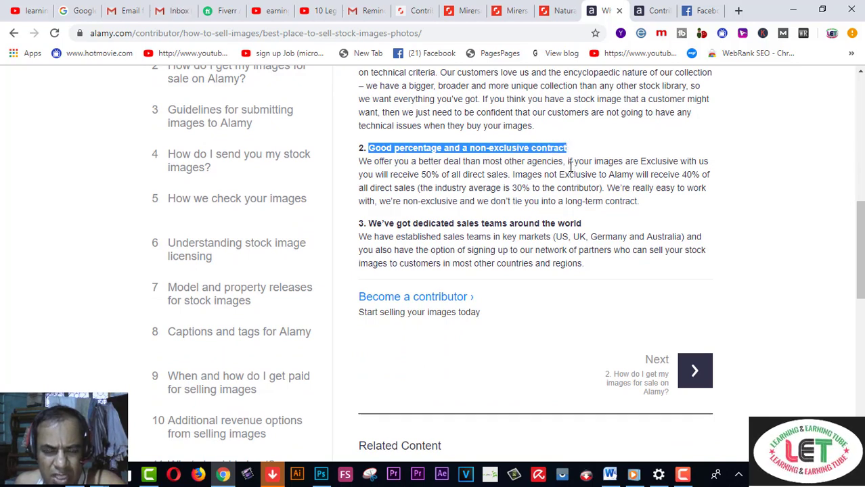
scroll(570, 166, down, 1)
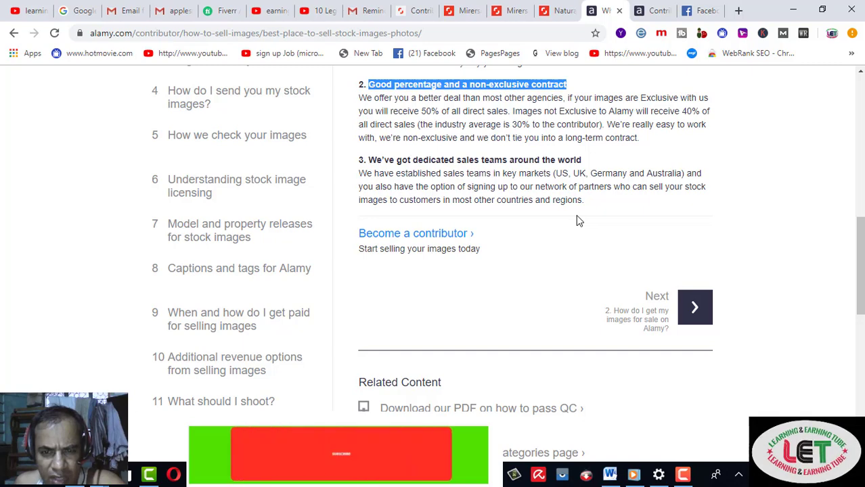
Examine the image-selling guide, from the illustrated selling process through its topic list and related content to the footer
scroll(576, 215, up, 1)
scroll(576, 216, up, 1)
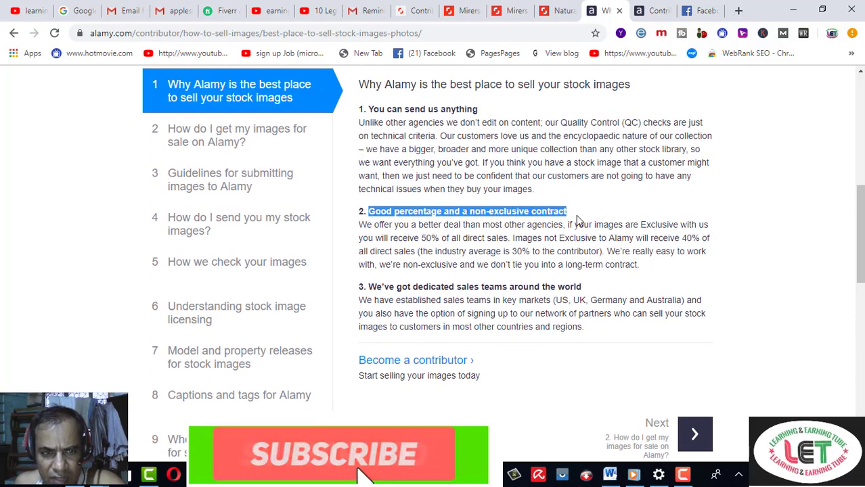
scroll(576, 215, up, 2)
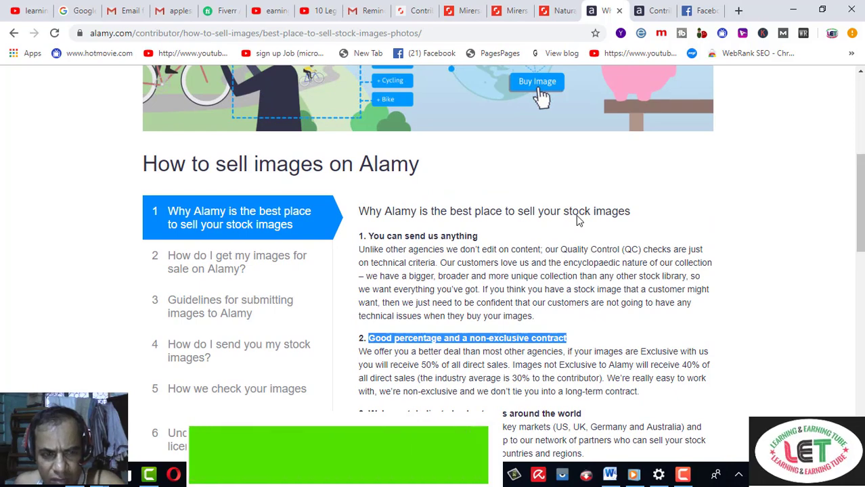
scroll(578, 216, up, 3)
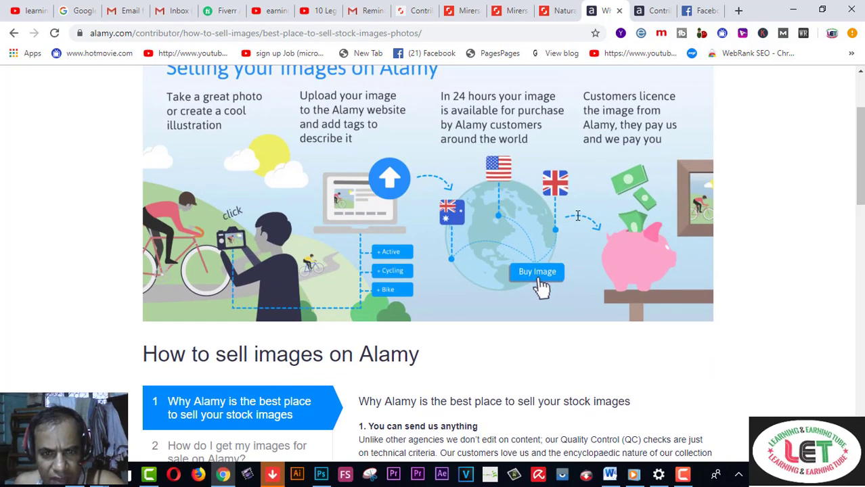
scroll(577, 216, up, 1)
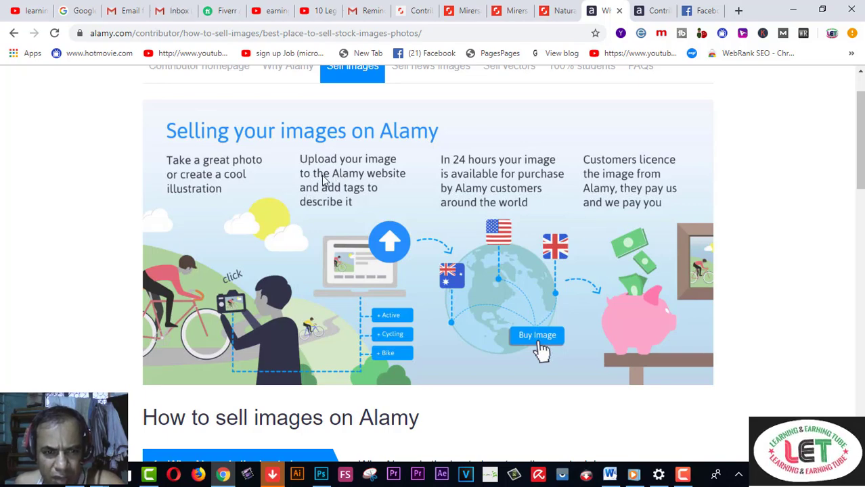
scroll(624, 358, down, 10)
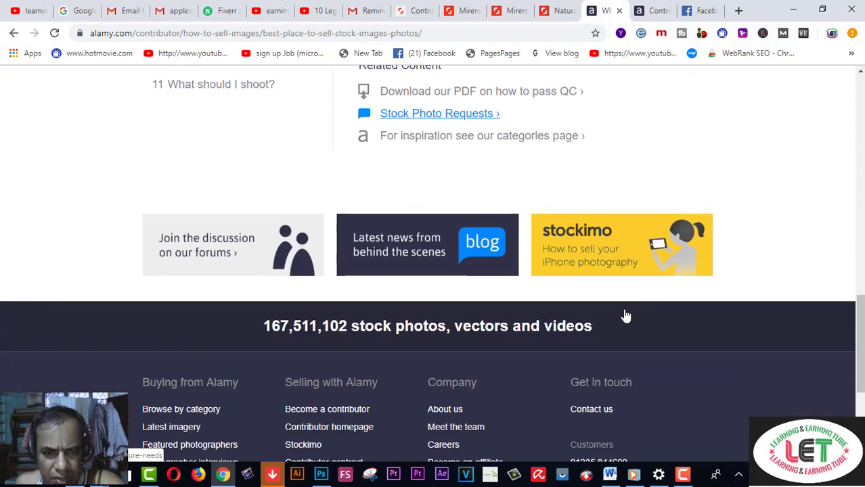
scroll(626, 316, down, 2)
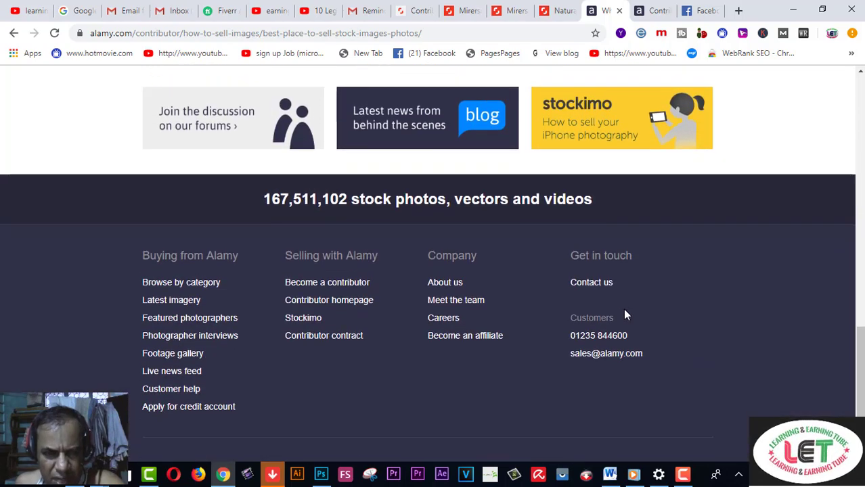
scroll(625, 315, up, 5)
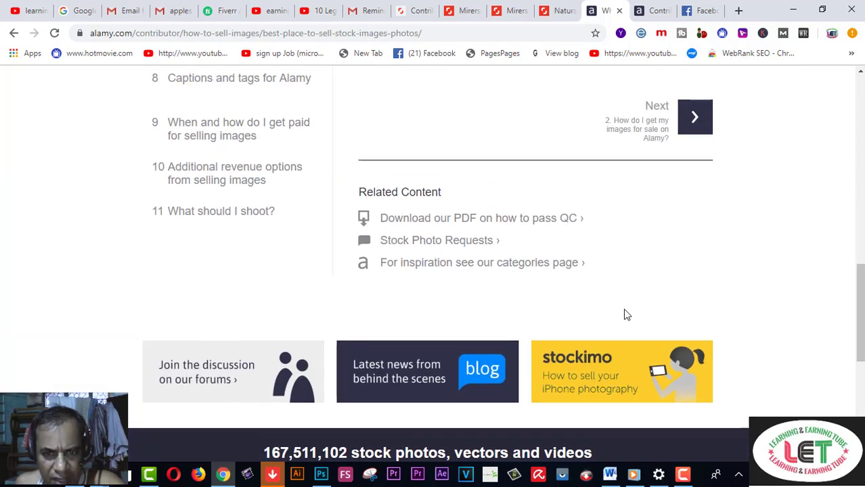
scroll(625, 315, up, 5)
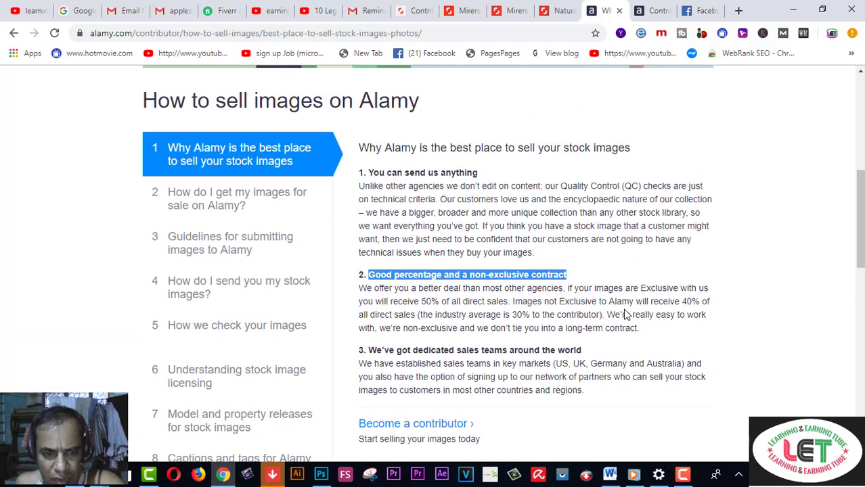
scroll(626, 316, down, 2)
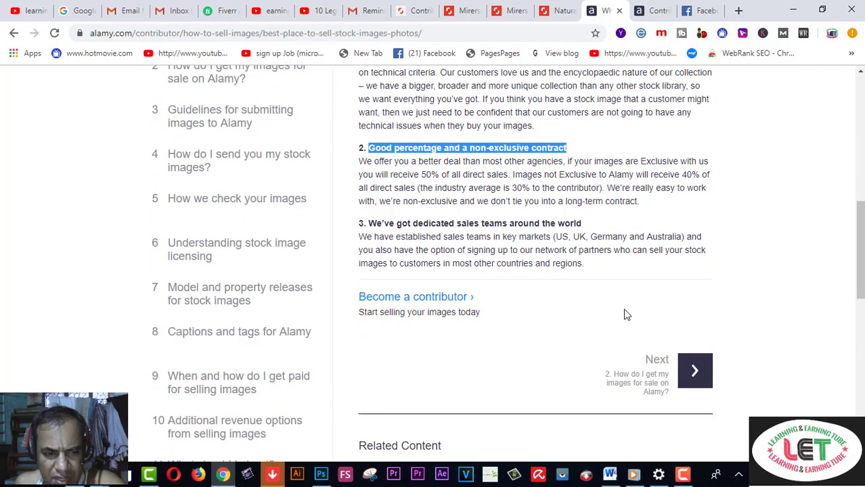
scroll(627, 315, down, 2)
scroll(626, 315, up, 10)
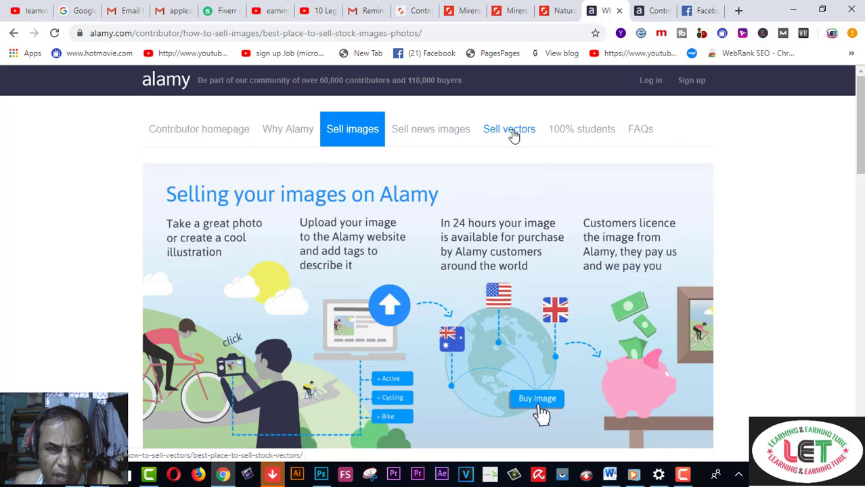
Open the Sell news images guide and review how to sell Live News images on Alamy
click(456, 138)
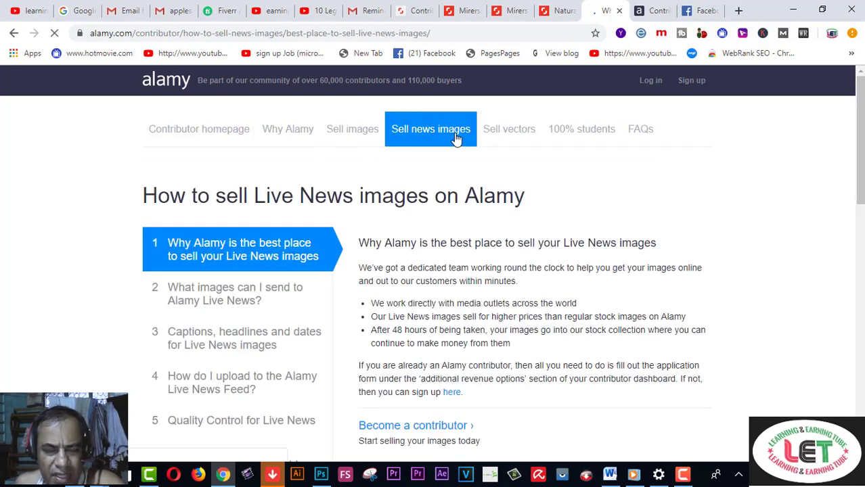
scroll(566, 300, down, 4)
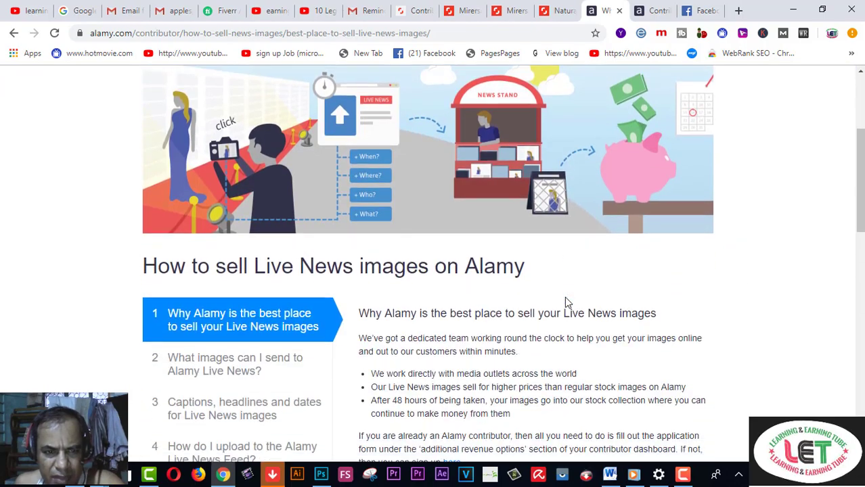
scroll(567, 302, down, 3)
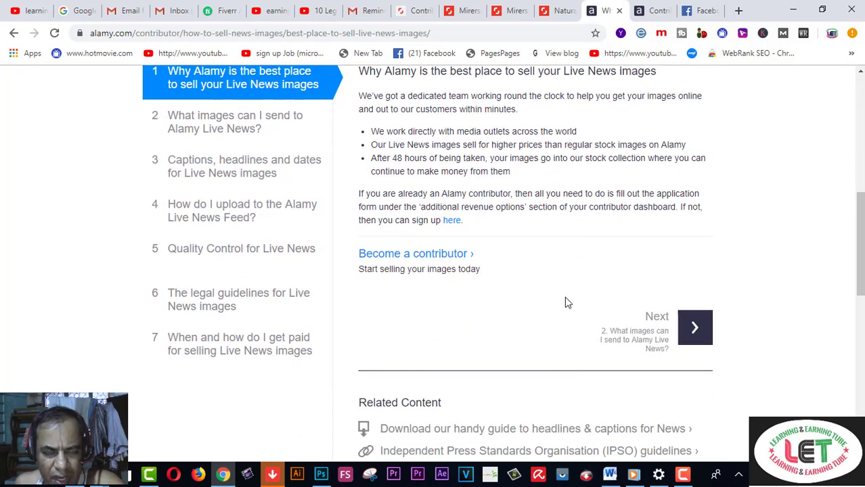
scroll(567, 303, down, 5)
scroll(569, 291, up, 12)
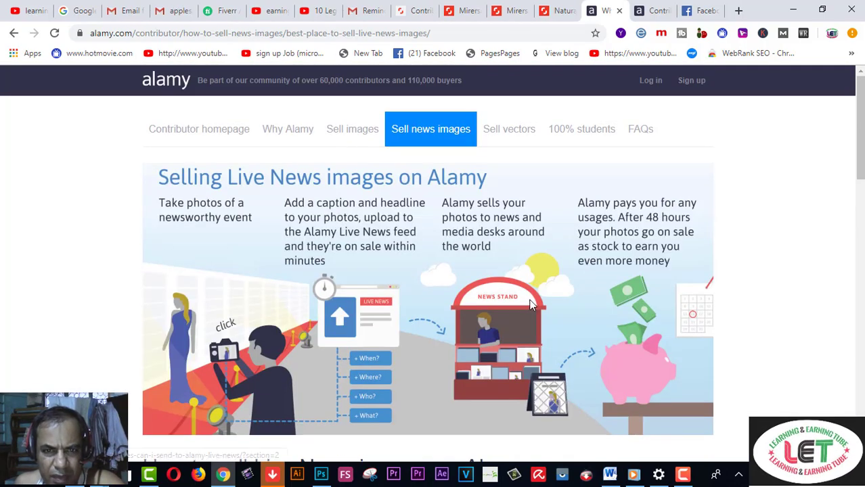
Open the Sell vectors guide and review why Alamy suits selling stock vectors
click(526, 134)
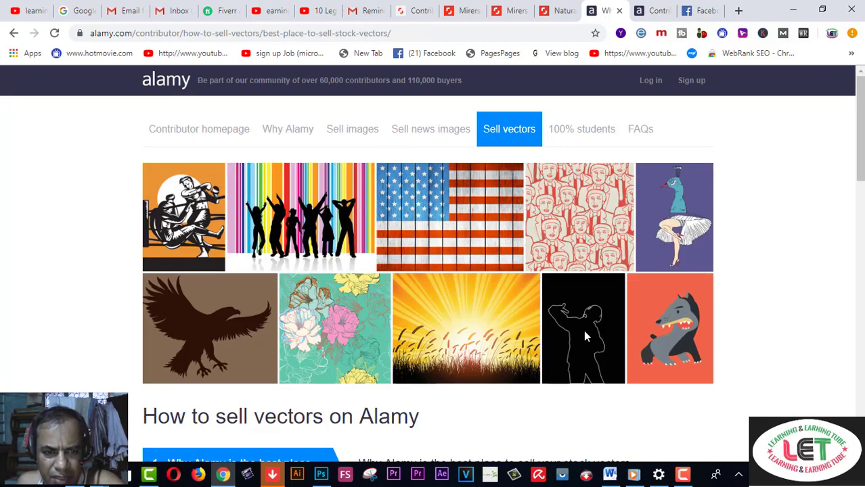
scroll(587, 336, down, 3)
scroll(586, 336, down, 2)
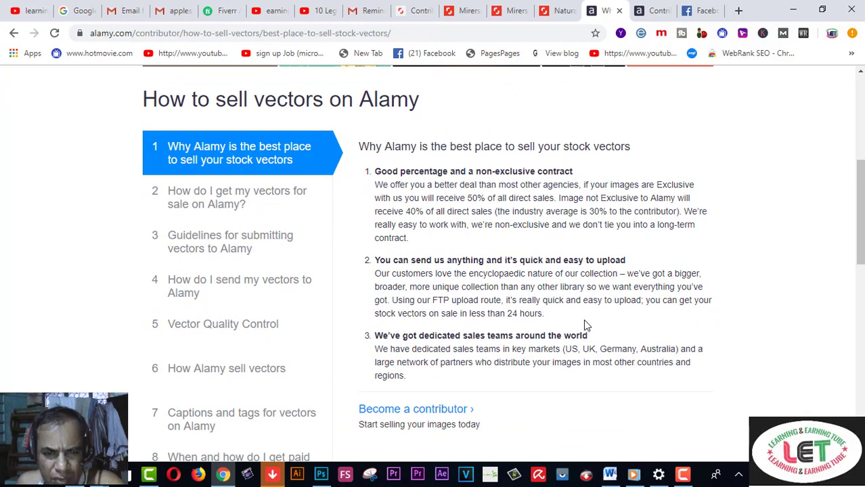
scroll(586, 325, up, 5)
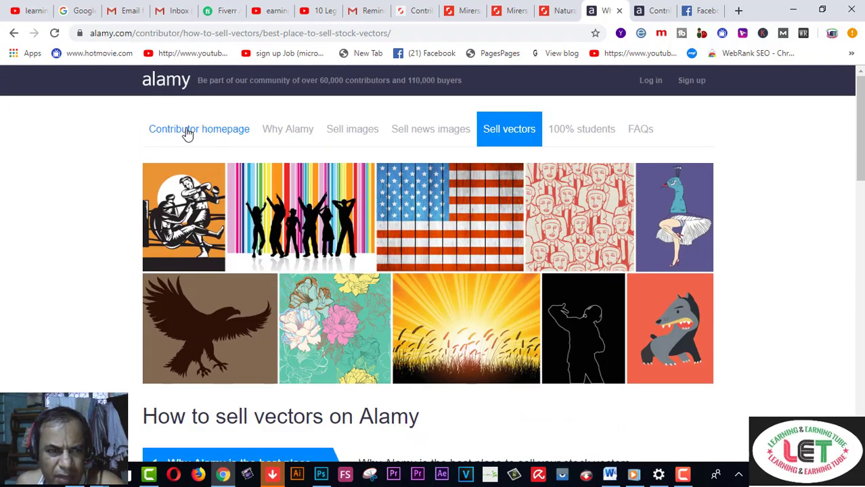
Go to the Contributor homepage and look through its "How to sell images on Alamy" topic
click(187, 135)
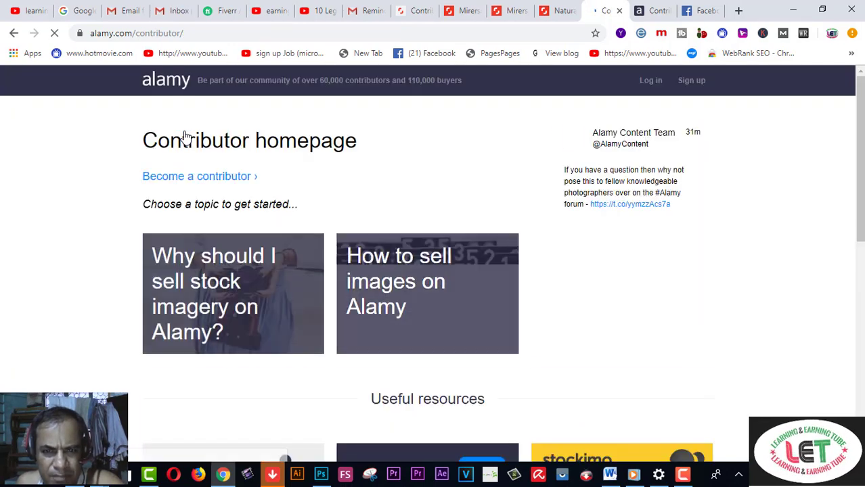
scroll(447, 217, down, 1)
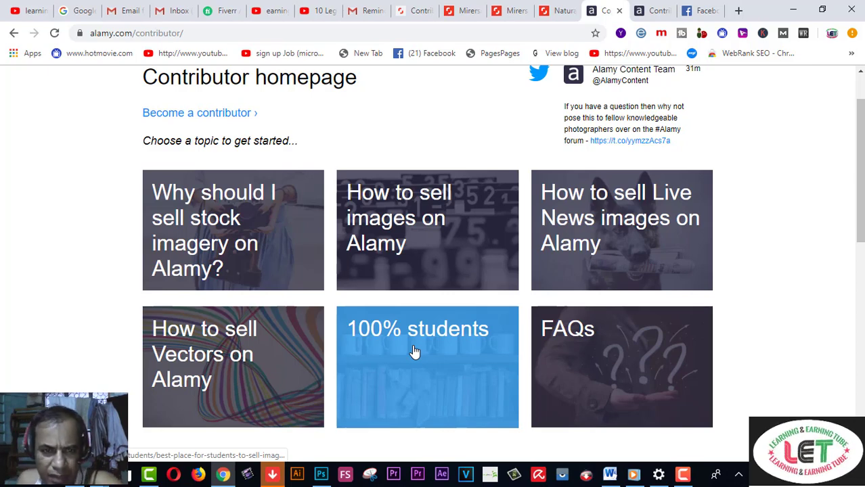
click(421, 215)
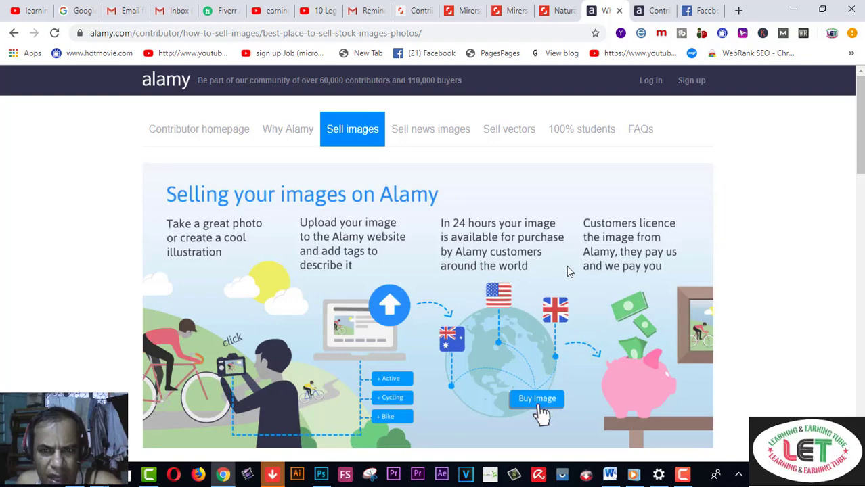
scroll(508, 352, down, 20)
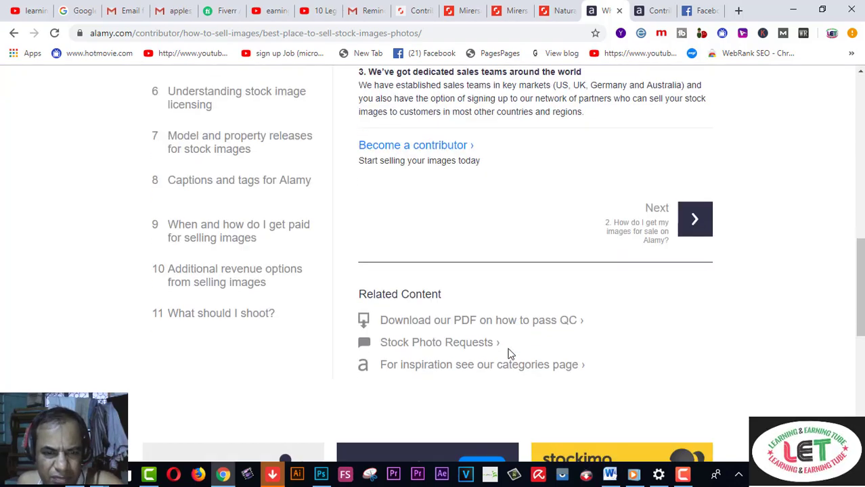
scroll(535, 217, up, 5)
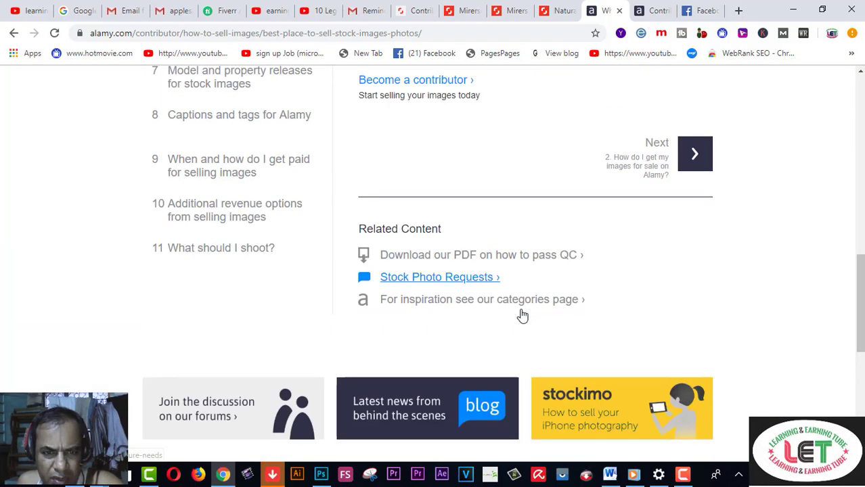
Open the contributor sign-up form through "Become a contributor" and review it down to the Additional opportunities offers
click(421, 235)
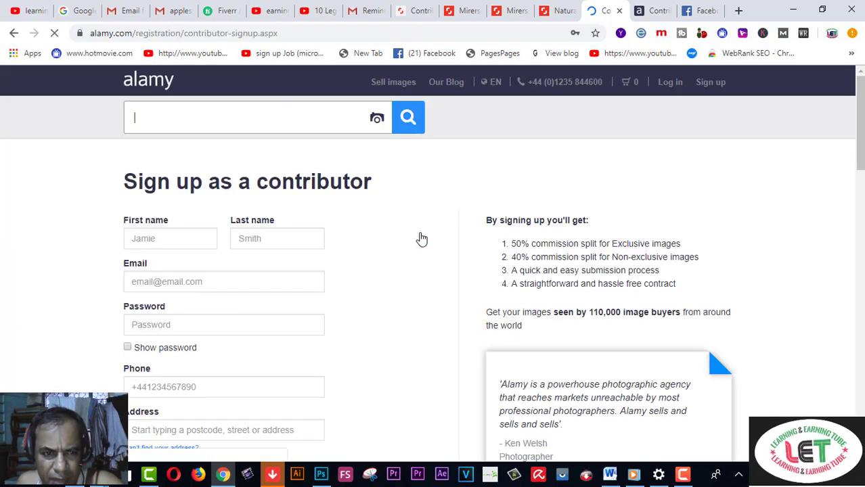
scroll(446, 271, down, 10)
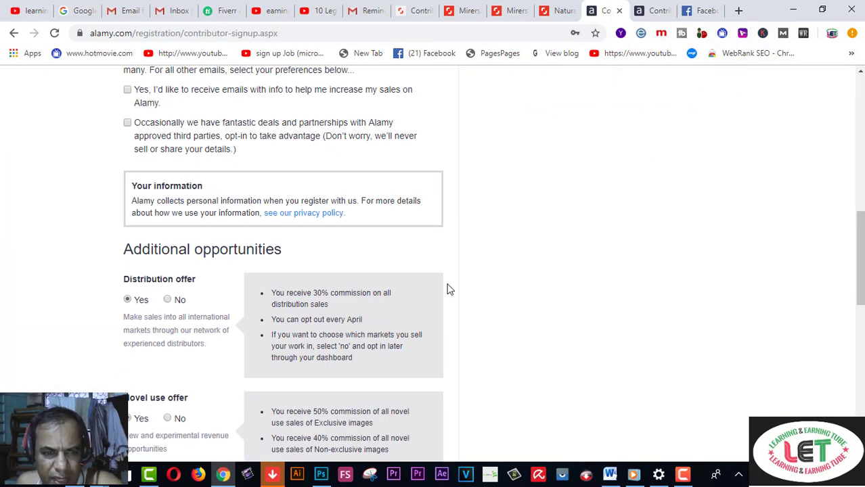
scroll(449, 290, down, 2)
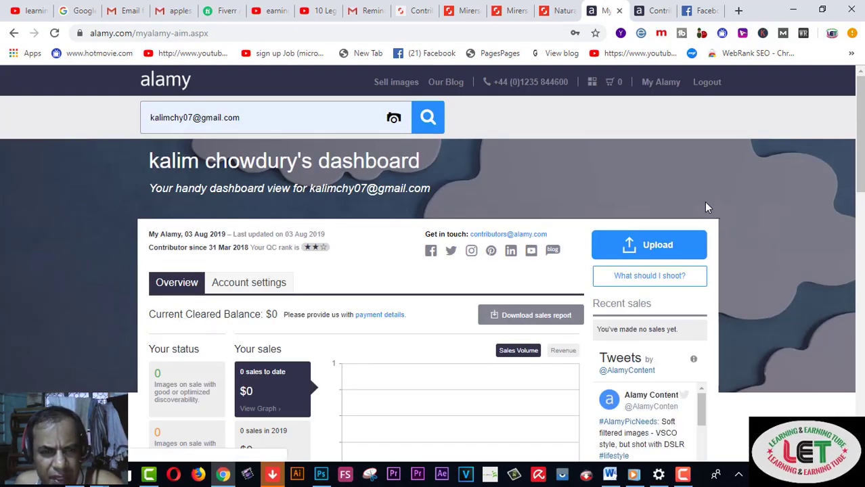
Examine the status, sales graph and tools in the overview of the contributor dashboard
scroll(706, 207, down, 2)
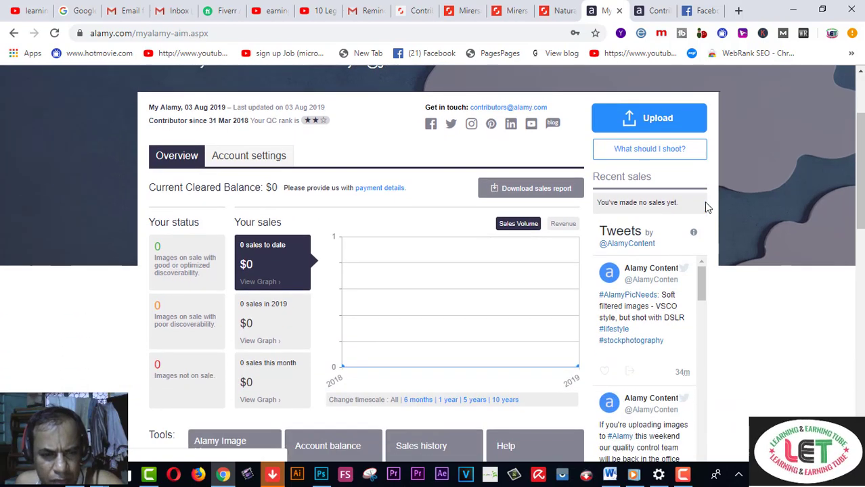
scroll(706, 206, down, 1)
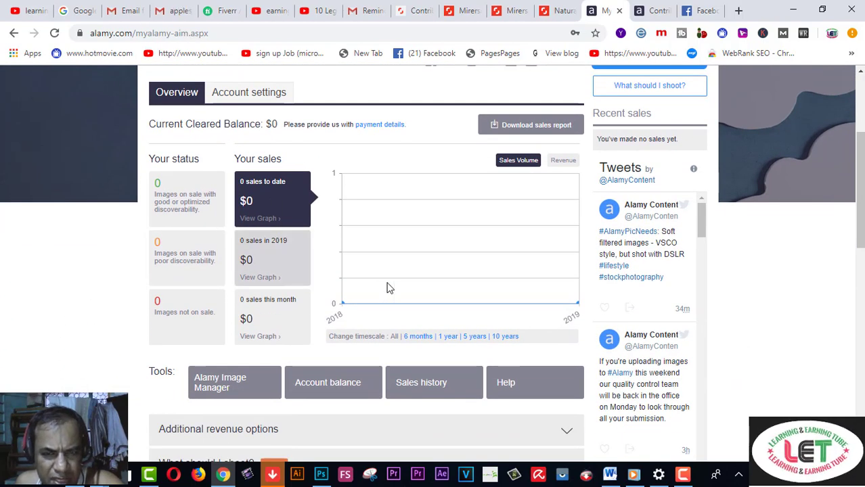
Start an image upload from the contributor dashboard, choosing the Stock Photograph route
scroll(637, 274, up, 2)
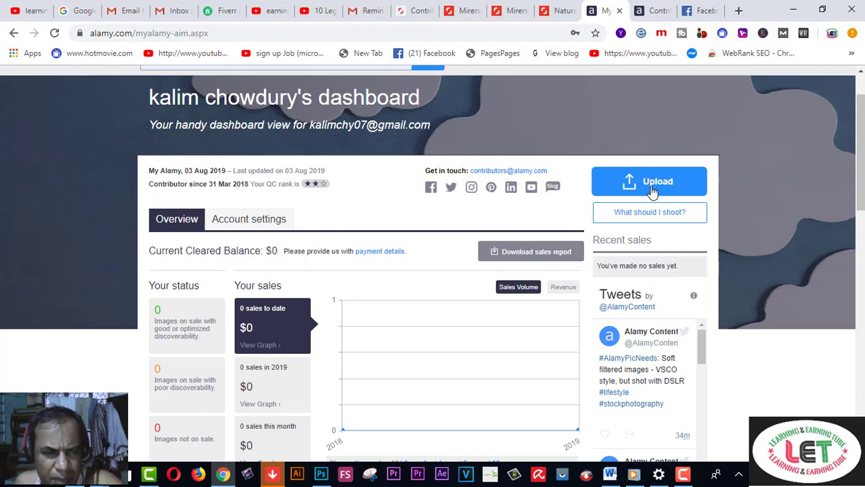
click(652, 192)
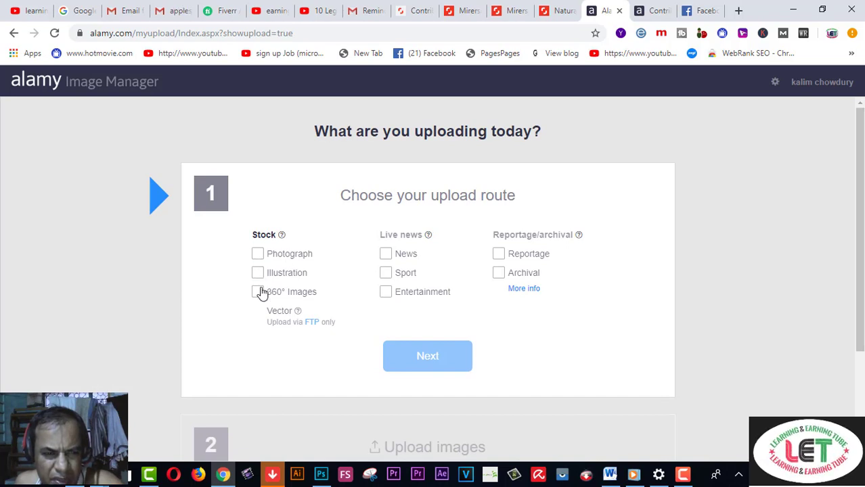
click(258, 255)
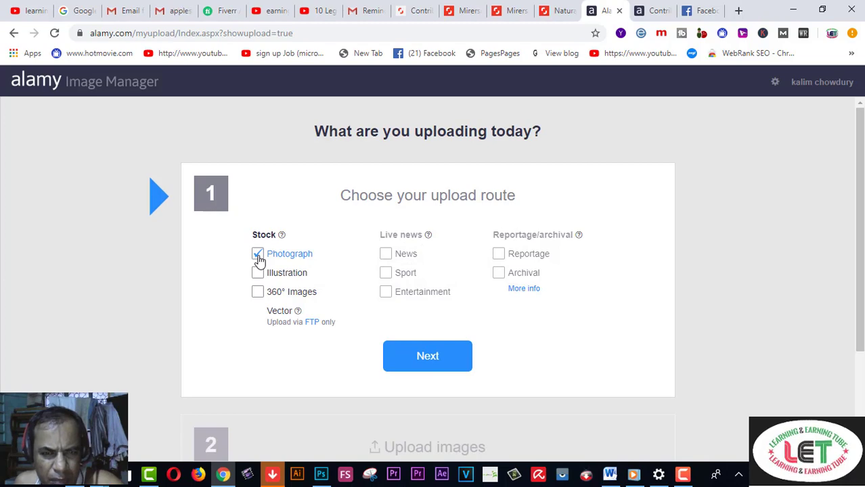
click(428, 356)
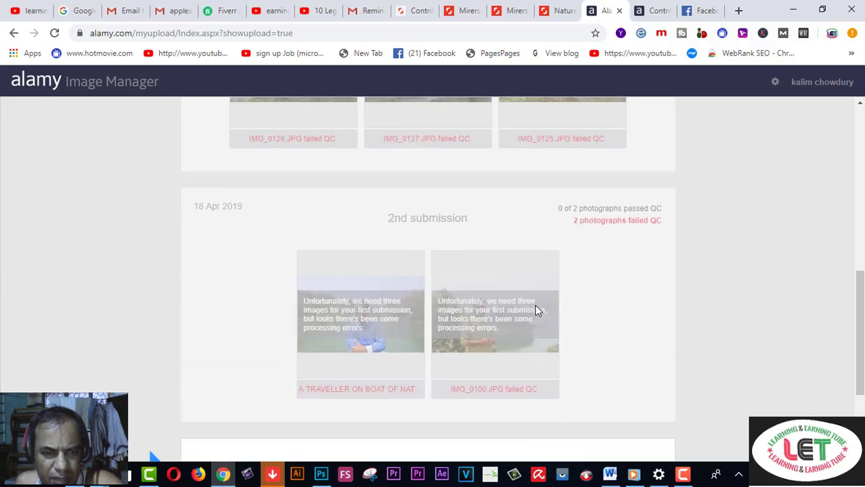
Review the quality control results of the first and second photo submissions and head back to My dashboard
scroll(534, 310, up, 3)
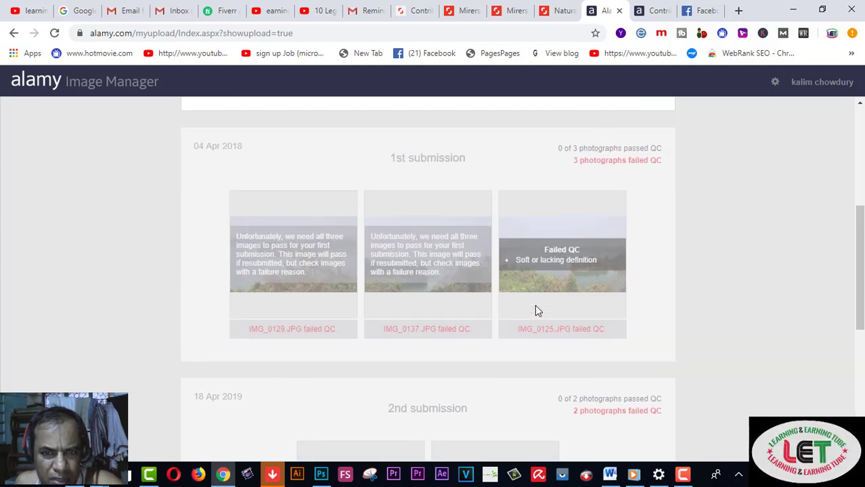
scroll(535, 310, up, 3)
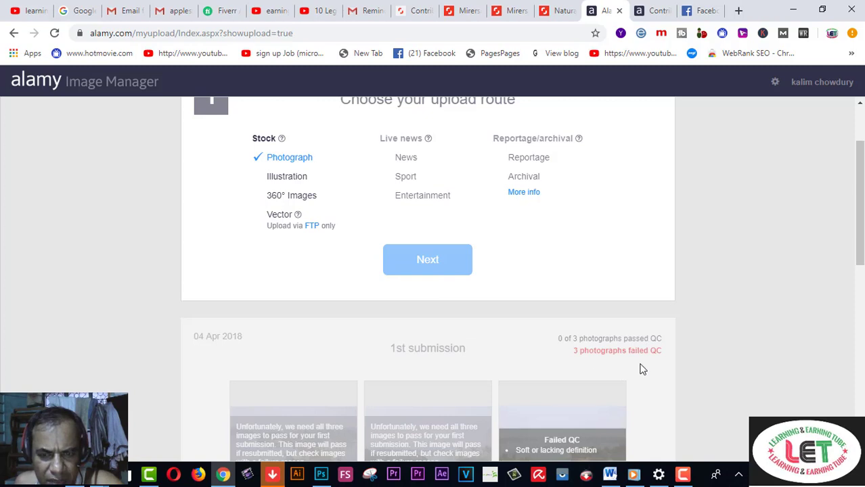
scroll(643, 369, up, 2)
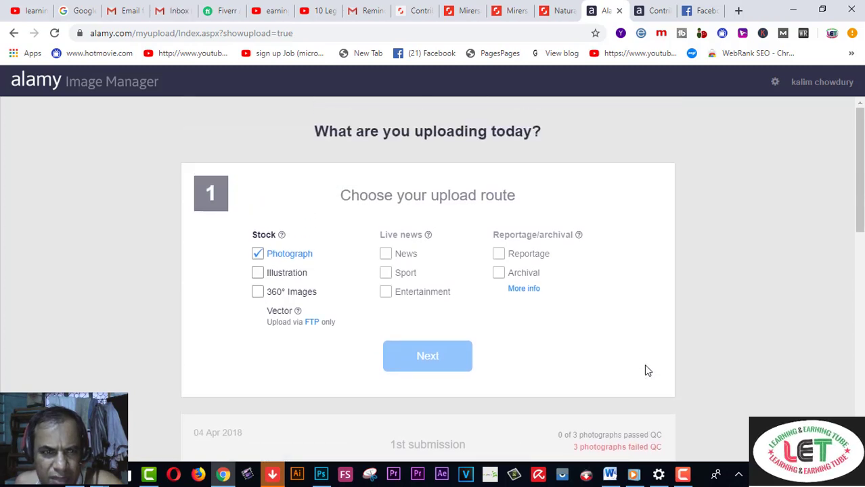
scroll(646, 370, down, 3)
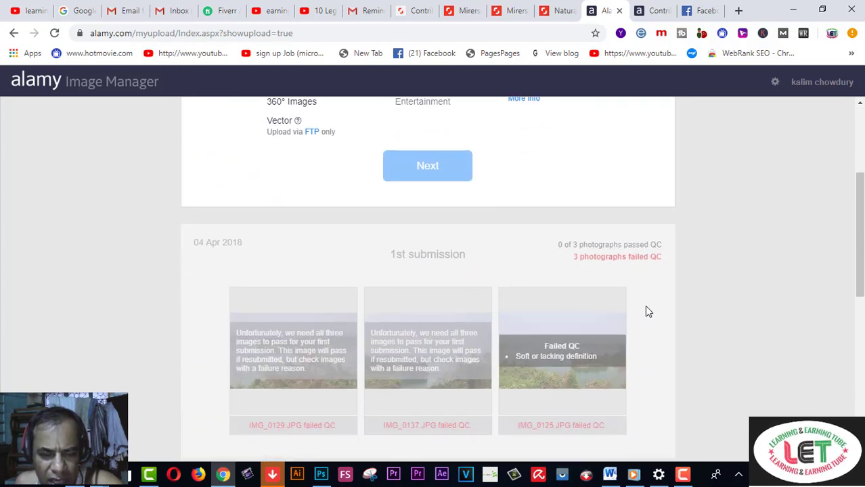
scroll(647, 315, down, 4)
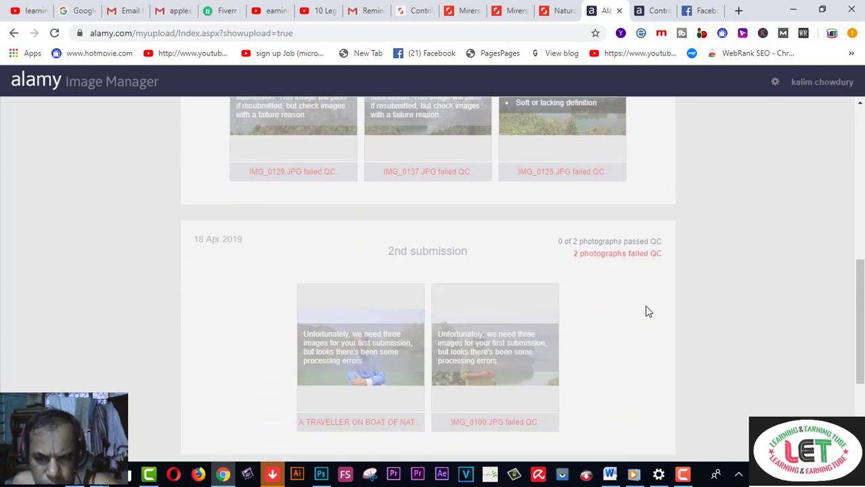
scroll(630, 318, down, 3)
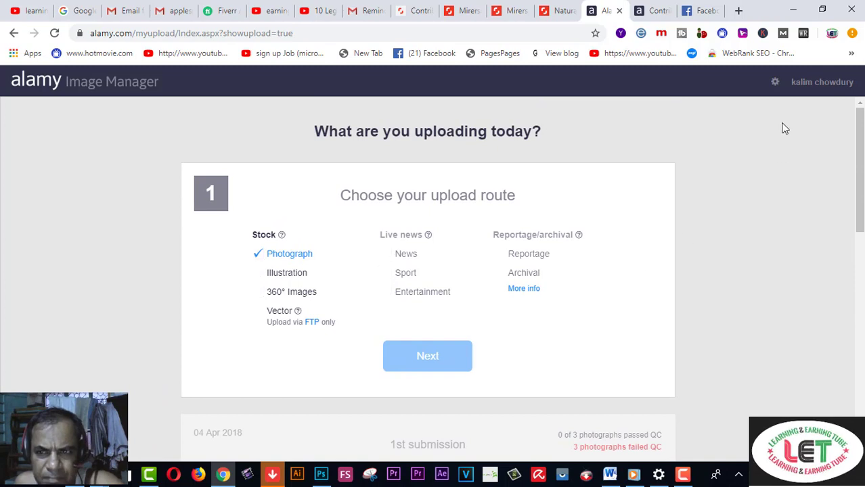
mouse_move(826, 86)
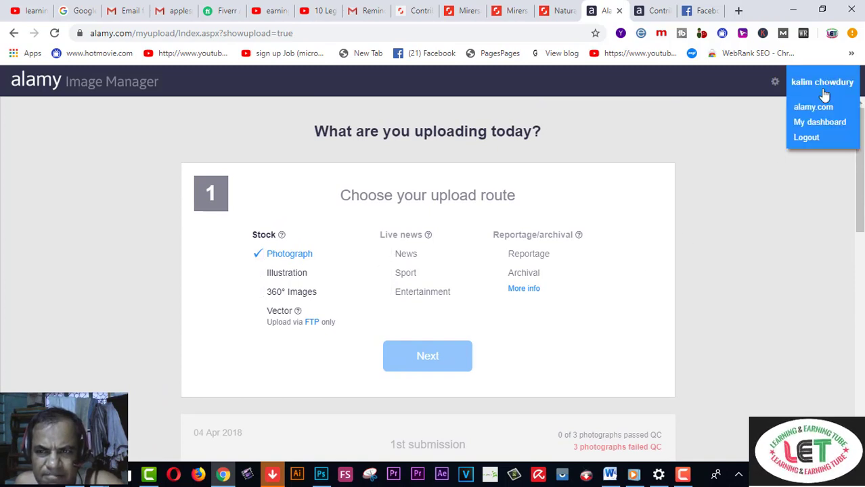
click(816, 126)
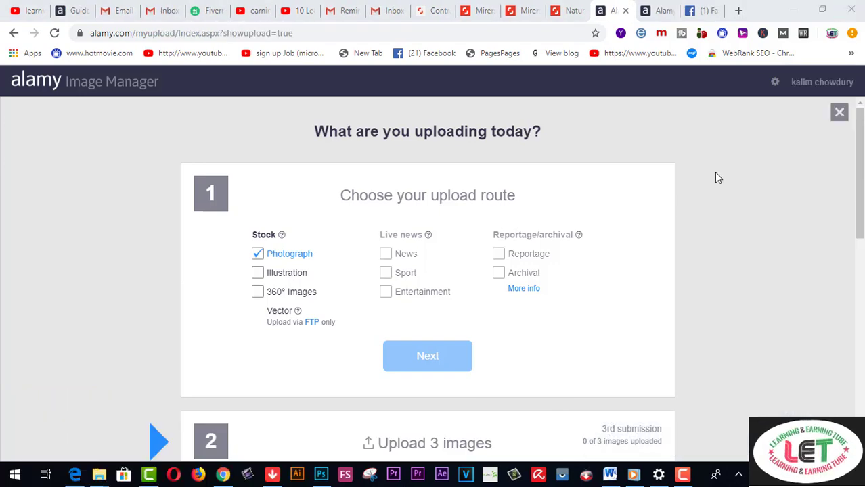
Look over the remaining upload stages and choose a photo to upload from the shutter stock pic collection folder
scroll(718, 177, down, 3)
scroll(717, 177, down, 6)
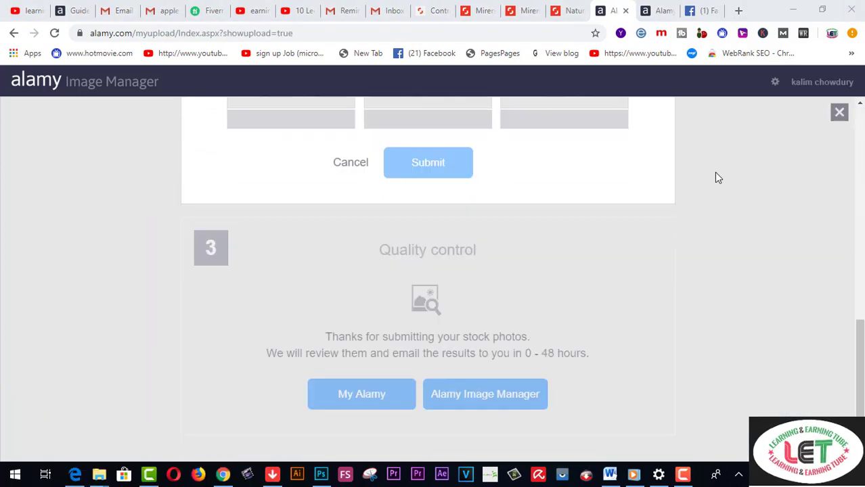
scroll(716, 177, up, 1)
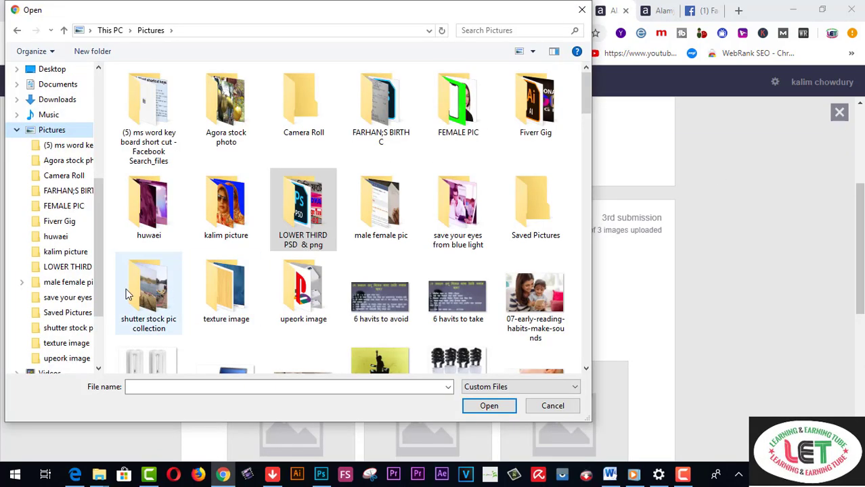
double_click(126, 288)
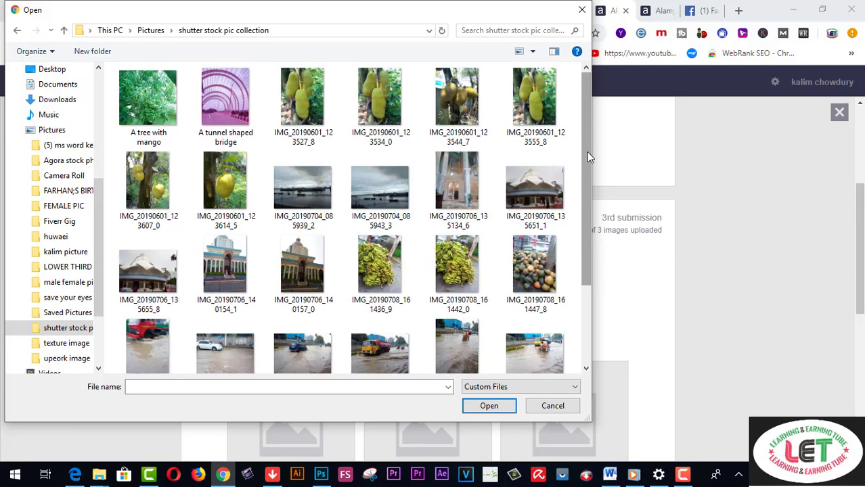
drag(587, 152, 582, 266)
double_click(303, 331)
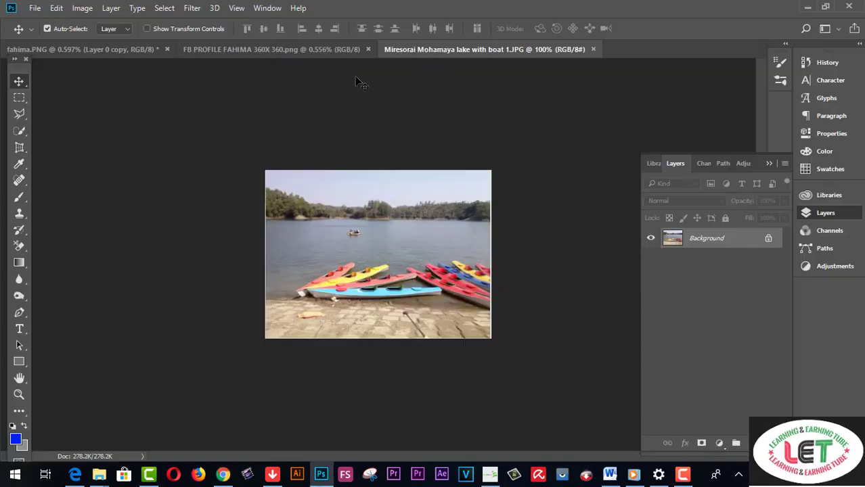
In Photoshop, look at the two open portrait images and return to the Miresorai Mohamaya lake with boat 1 photo
click(333, 51)
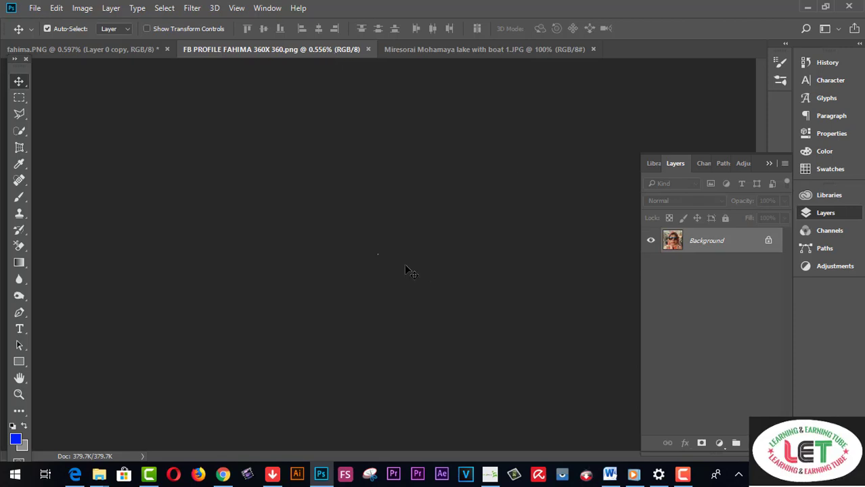
click(129, 51)
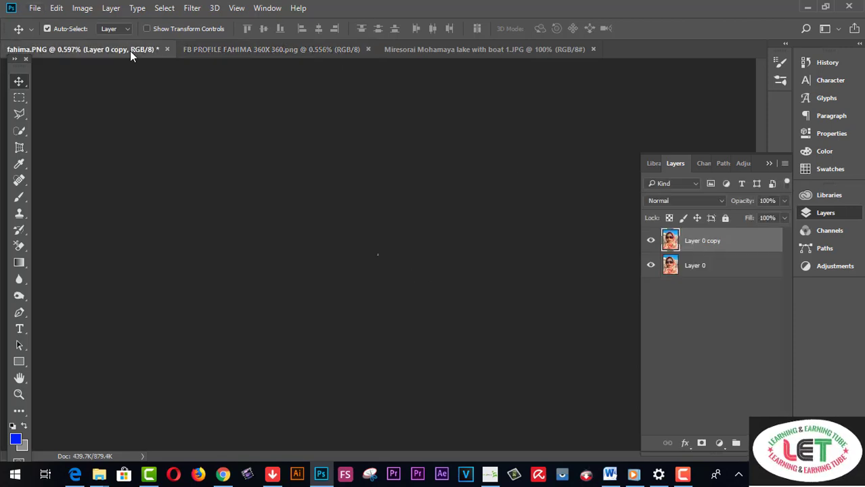
click(18, 396)
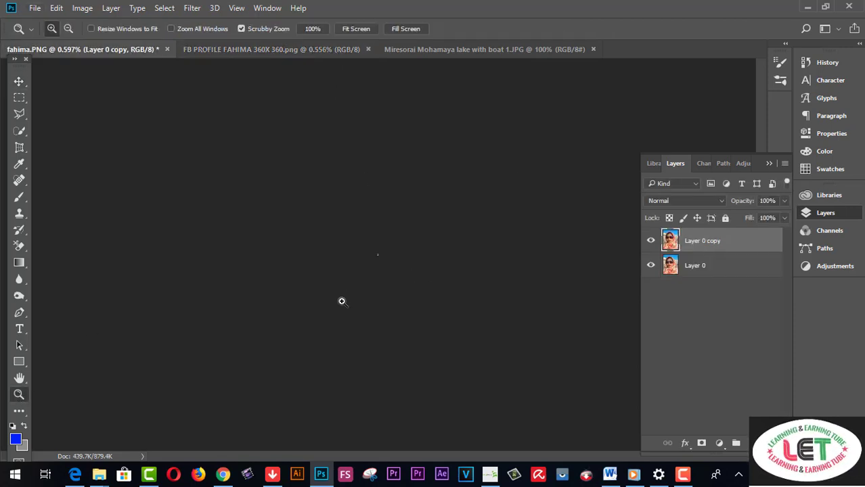
drag(390, 301, 397, 303)
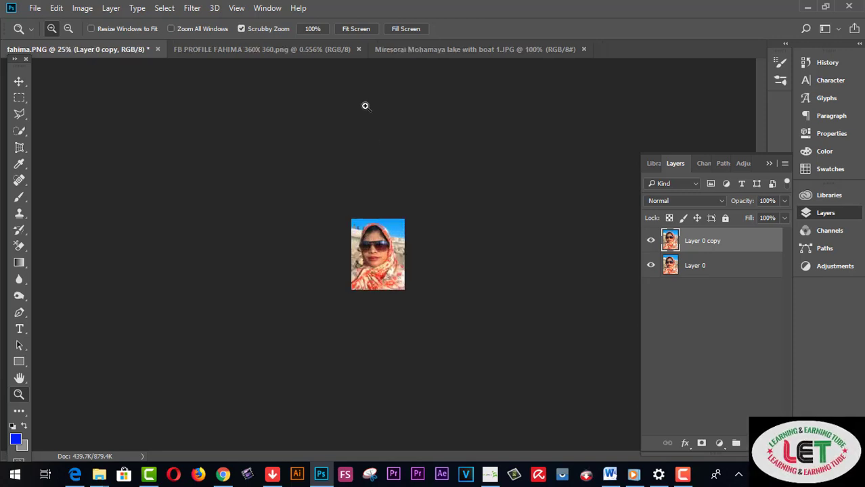
click(310, 49)
drag(421, 265, 421, 263)
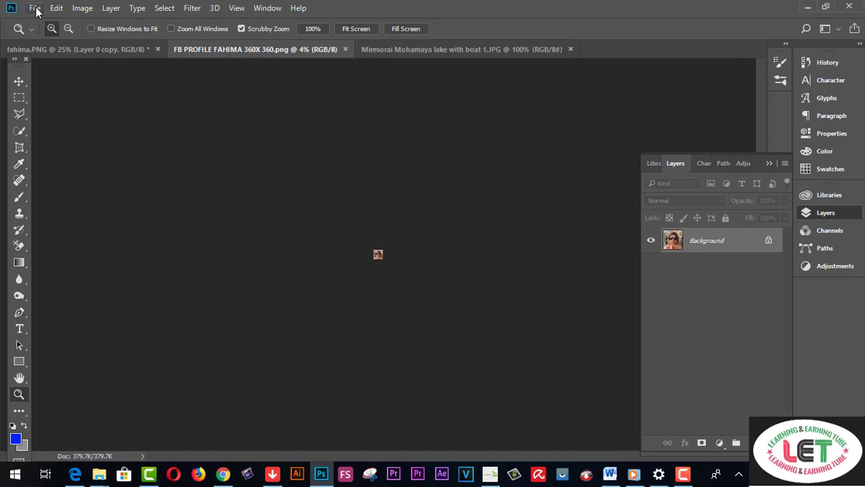
click(406, 51)
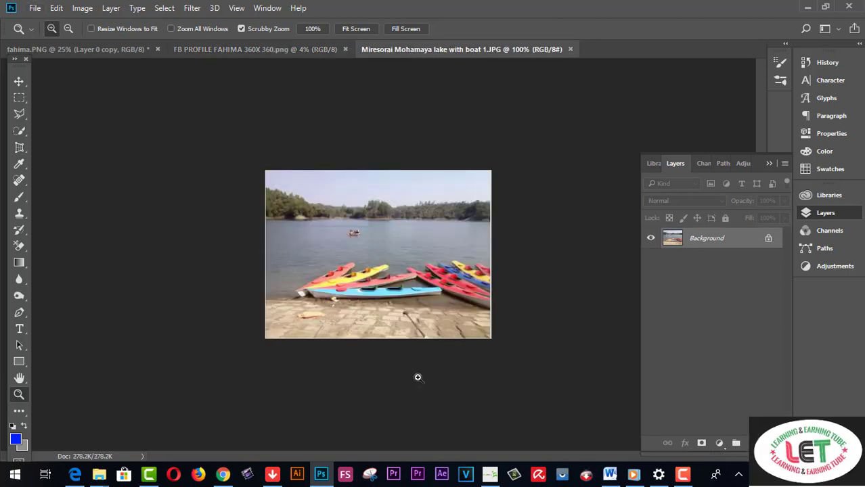
Open the photo Miresorai Mohamaya lake with man 3 from the shutter stock pic collection folder
click(33, 9)
click(42, 36)
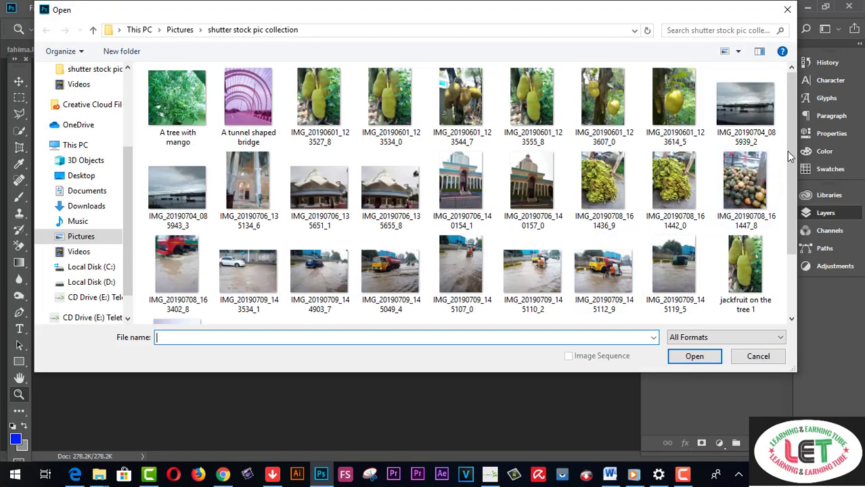
drag(787, 151, 789, 234)
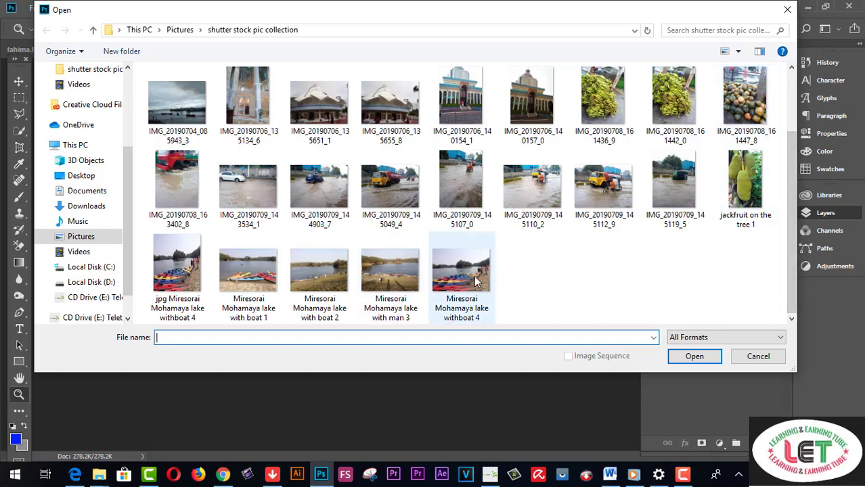
click(391, 270)
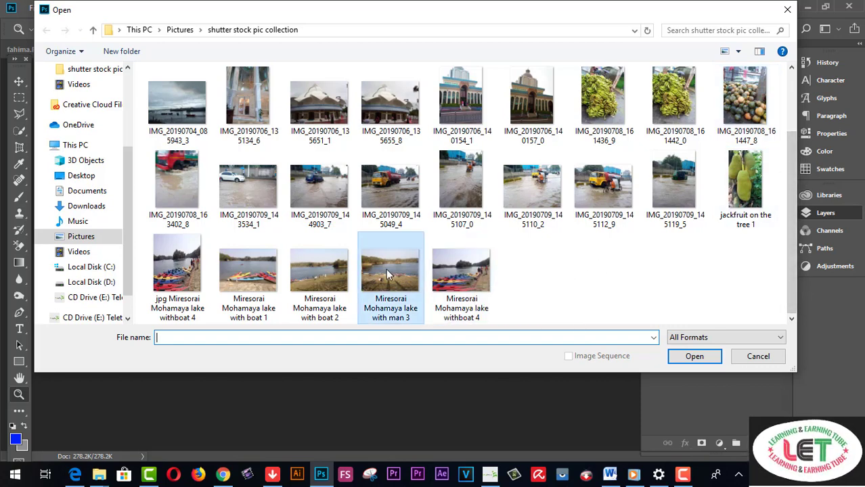
click(688, 357)
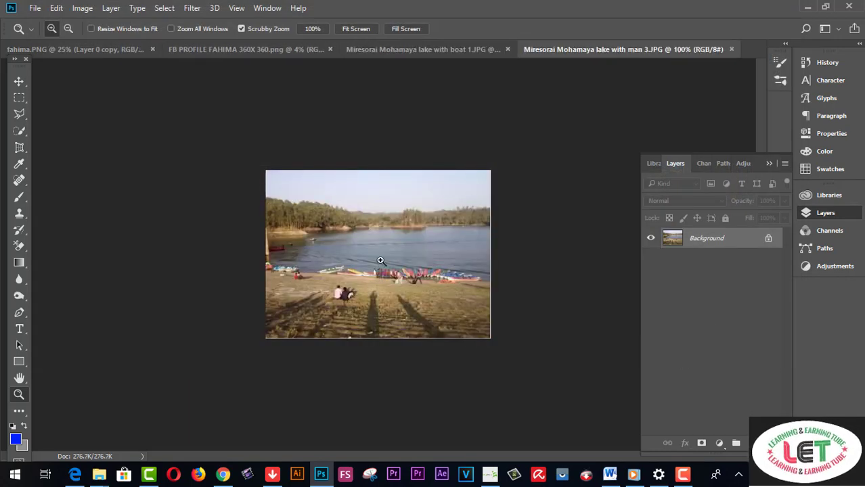
click(90, 10)
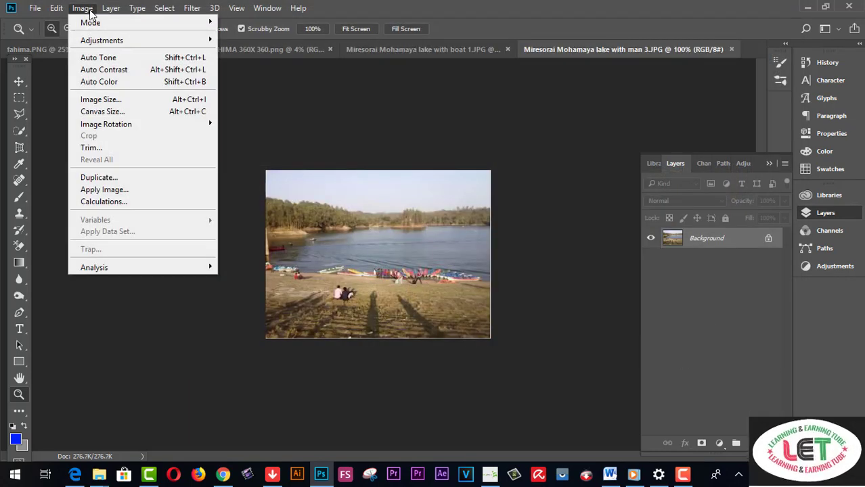
click(96, 111)
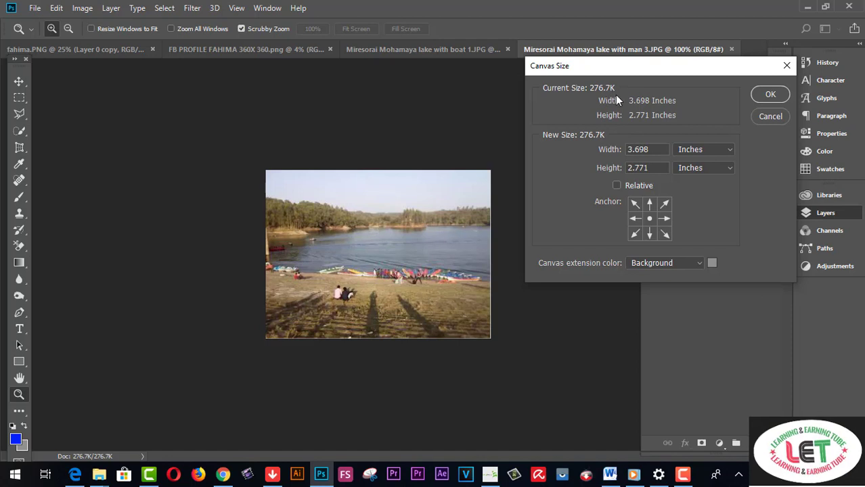
click(634, 154)
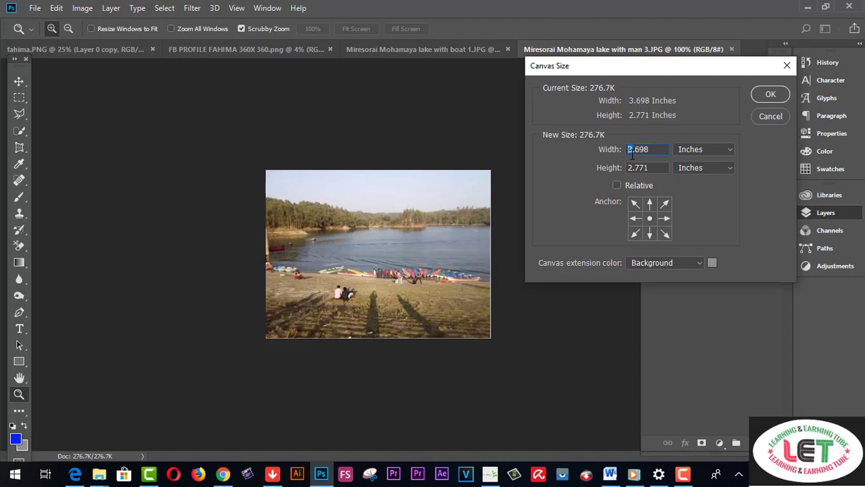
key(Up)
key(Up)
key(Up)
key(Up)
key(Up)
key(Up)
key(Up)
key(Up)
key(Up)
key(Up)
key(Up)
key(Up)
key(Up)
key(Down)
key(Down)
key(Down)
key(Down)
key(Down)
key(Down)
key(Down)
key(Down)
key(Down)
key(Down)
key(Down)
key(Down)
key(Down)
key(Down)
key(Down)
key(Down)
key(Down)
key(Down)
key(Down)
key(Down)
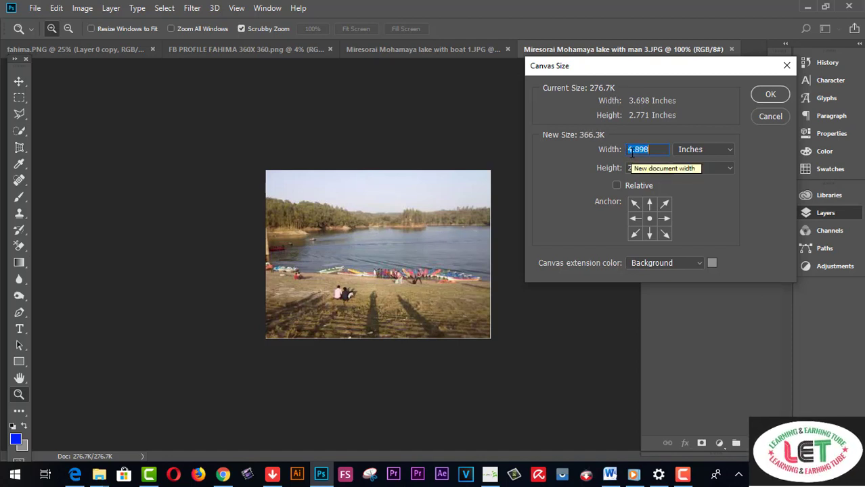
key(Down)
key(Down)
key(Down)
key(Down)
key(Down)
key(Down)
key(Down)
key(Down)
key(Down)
key(Down)
key(Down)
key(Down)
key(Down)
key(Down)
key(Down)
key(Down)
key(Down)
key(Down)
key(Down)
key(Down)
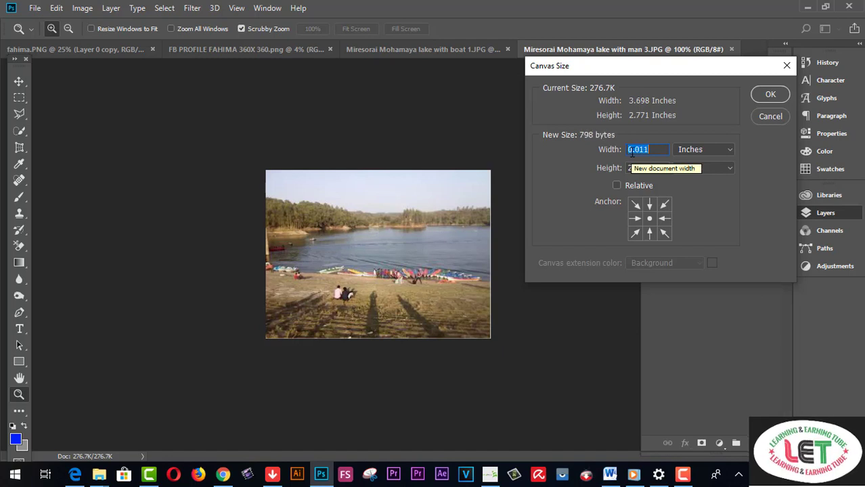
key(Up)
key(Up)
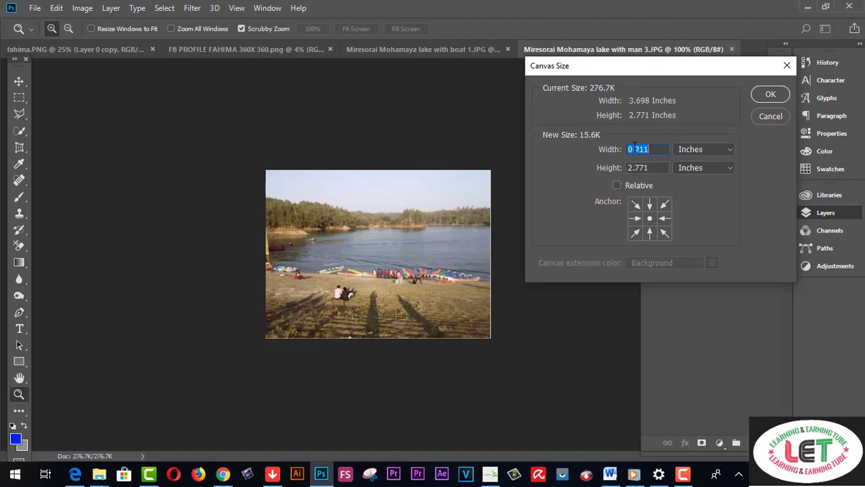
key(Up)
key(Down)
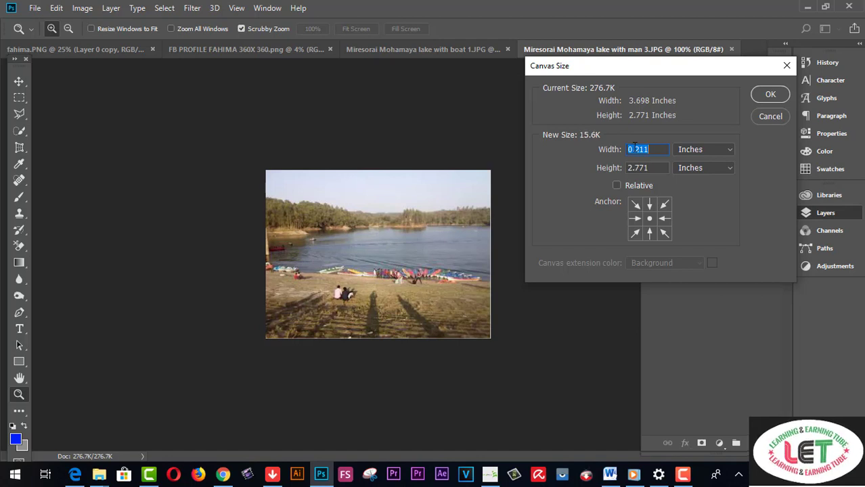
key(Up)
key(Down)
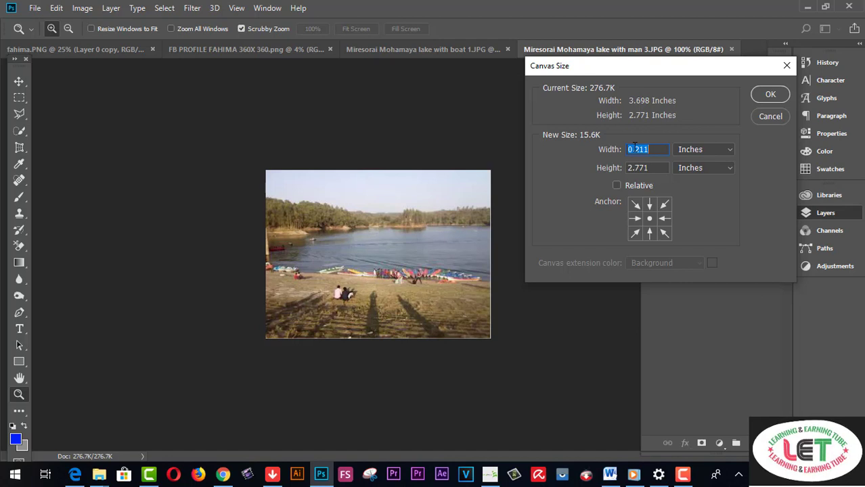
key(Up)
key(Down)
key(Down)
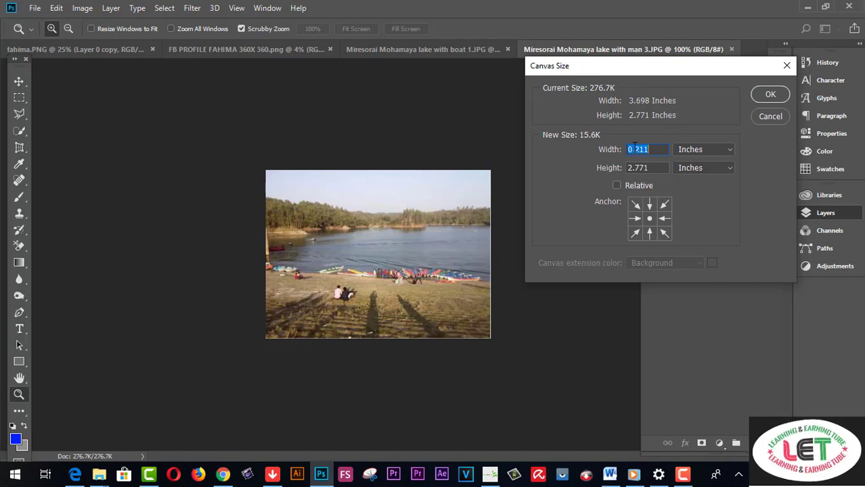
key(Up)
key(Up)
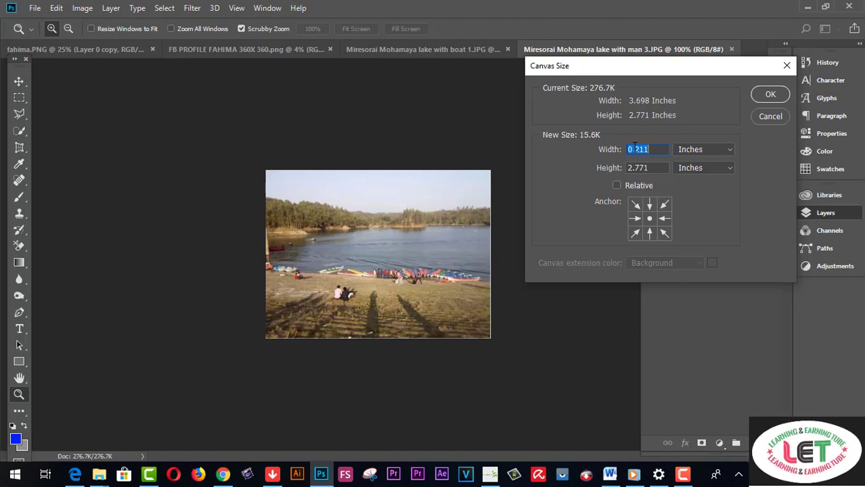
key(Down)
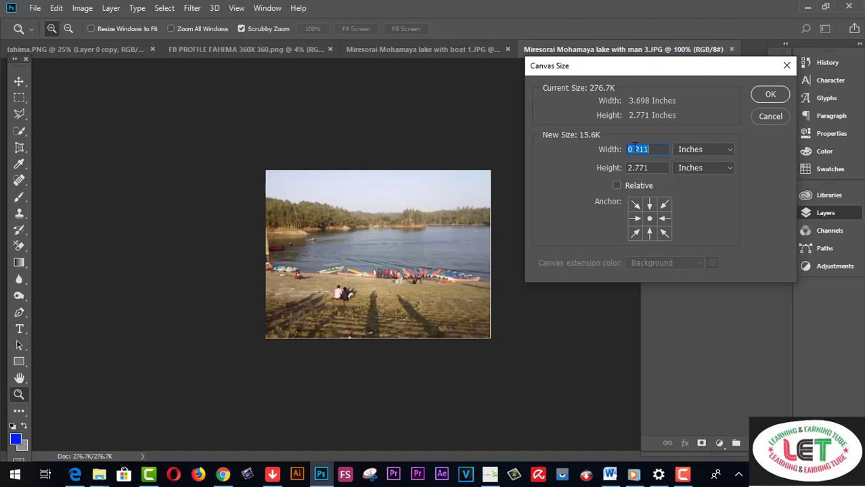
key(Up)
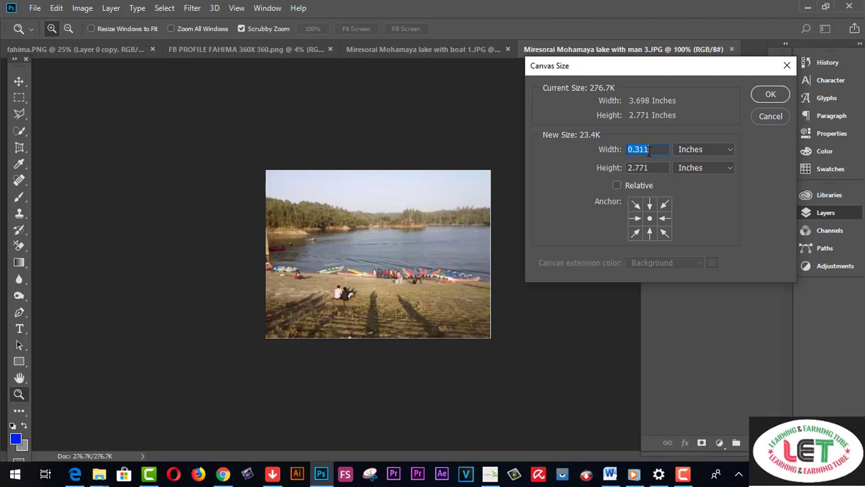
click(683, 474)
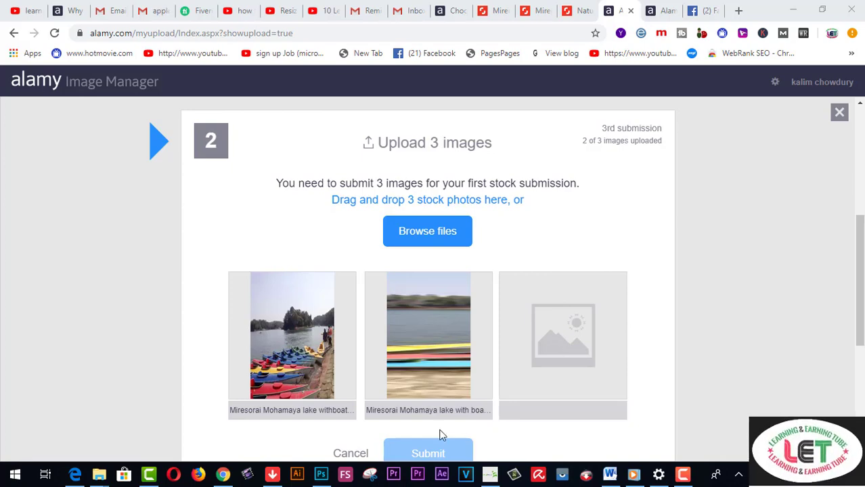
Switch from the Alamy upload page to Photoshop and bring up the photo Miresorai Mohamaya lake with man 3
click(321, 475)
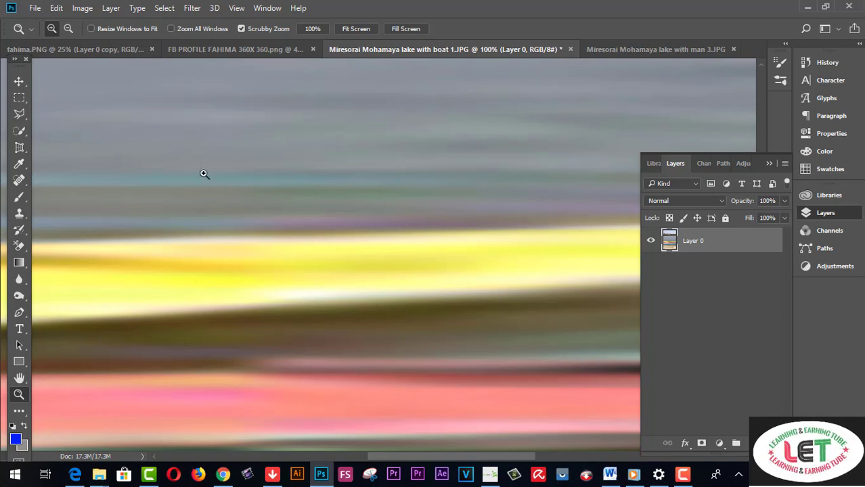
click(34, 8)
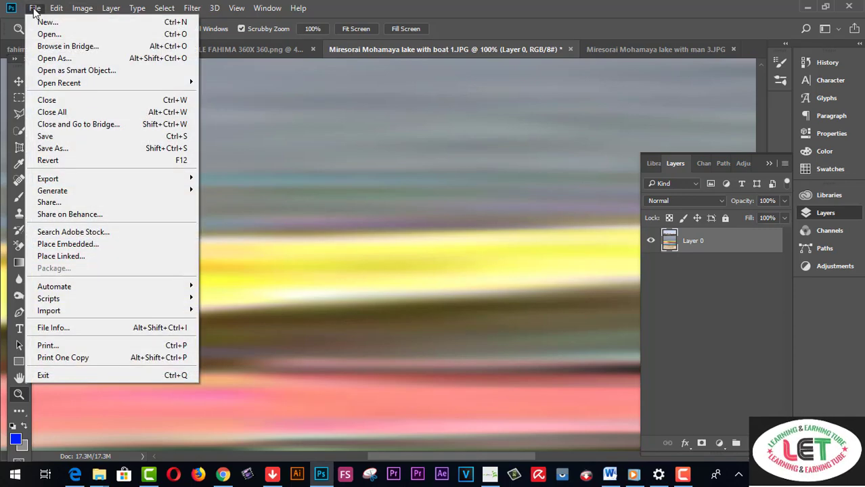
click(610, 50)
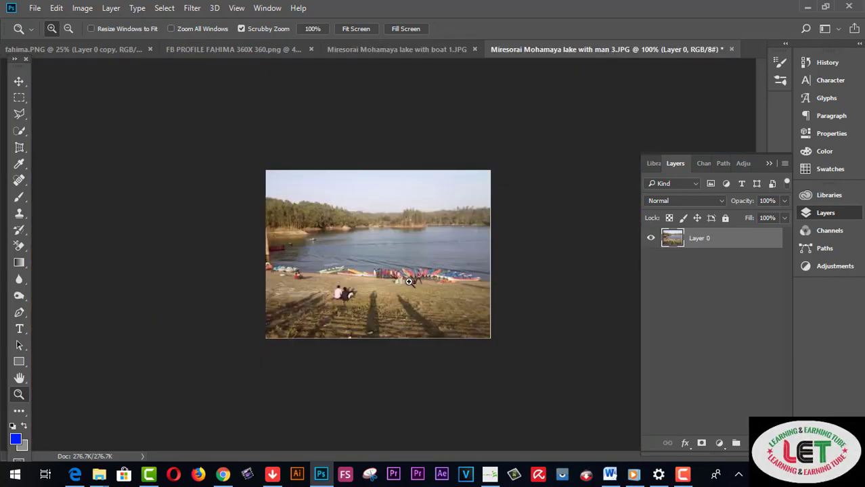
click(82, 10)
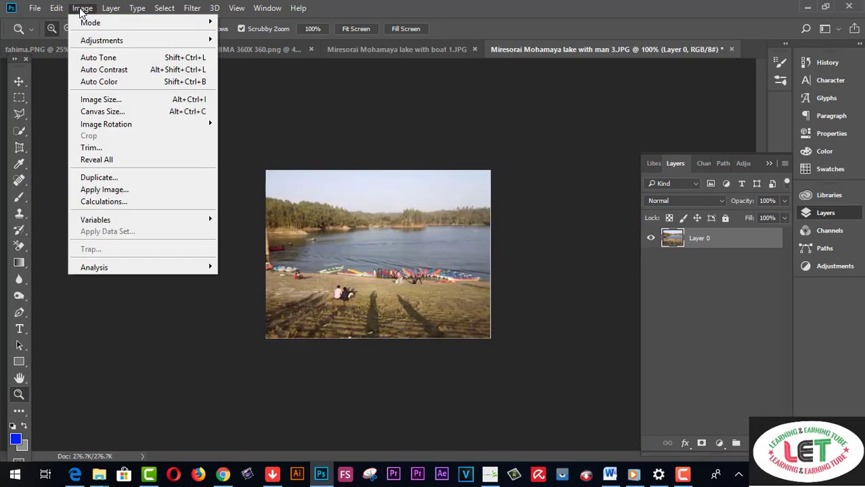
click(80, 113)
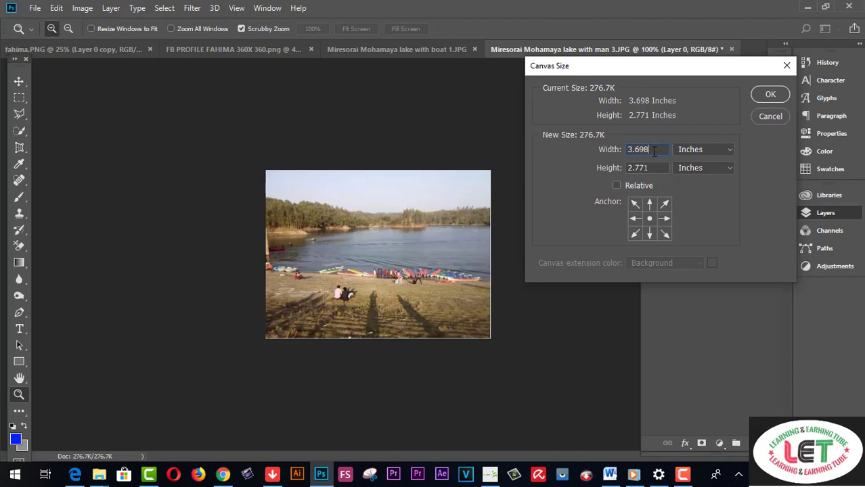
drag(654, 152, 614, 155)
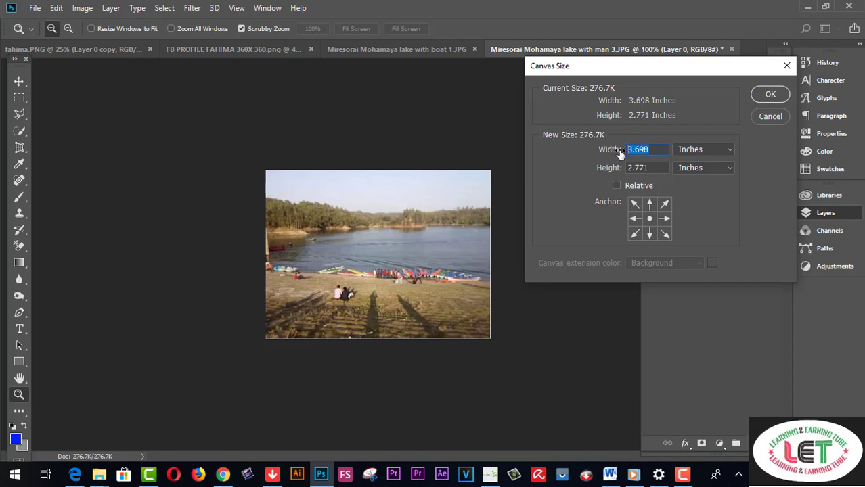
text(2)
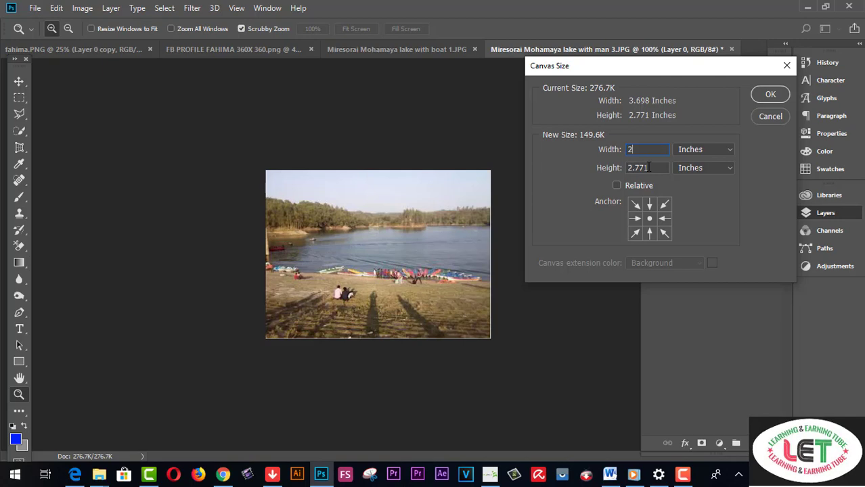
click(764, 117)
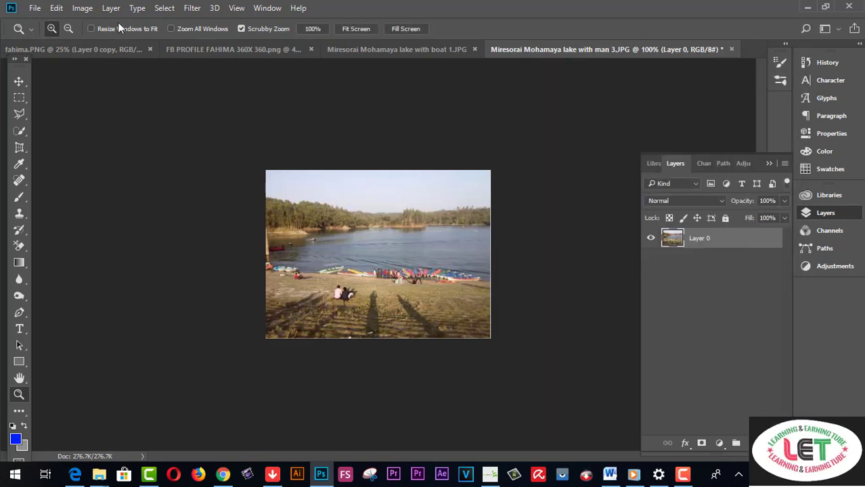
Resize the Miresorai Mohamaya lake with man 3 image to 2000 pixels wide and 3032 pixels high
click(81, 8)
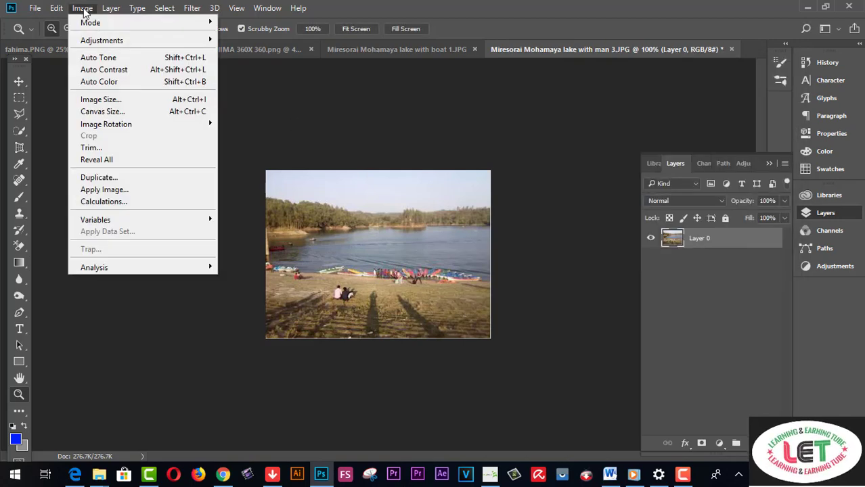
click(97, 99)
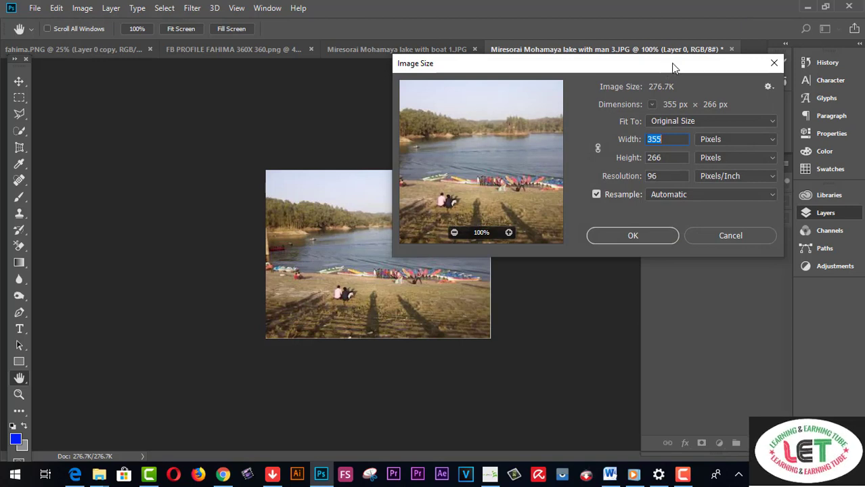
drag(670, 68, 680, 54)
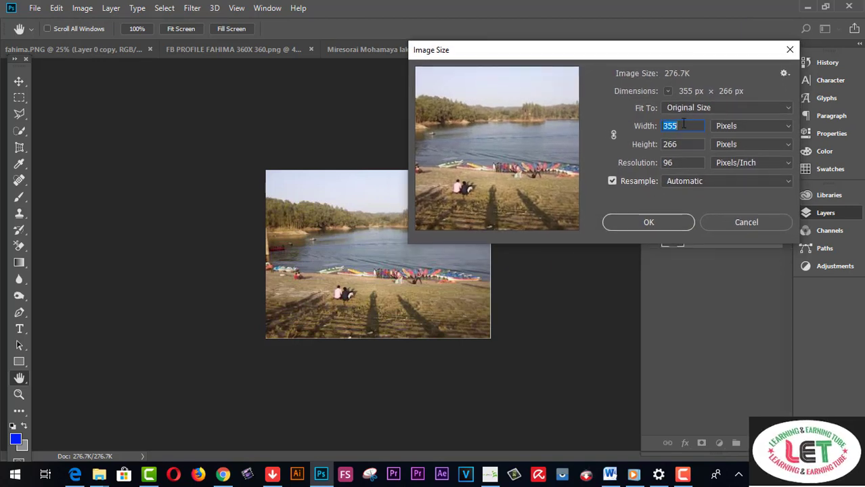
text(2000)
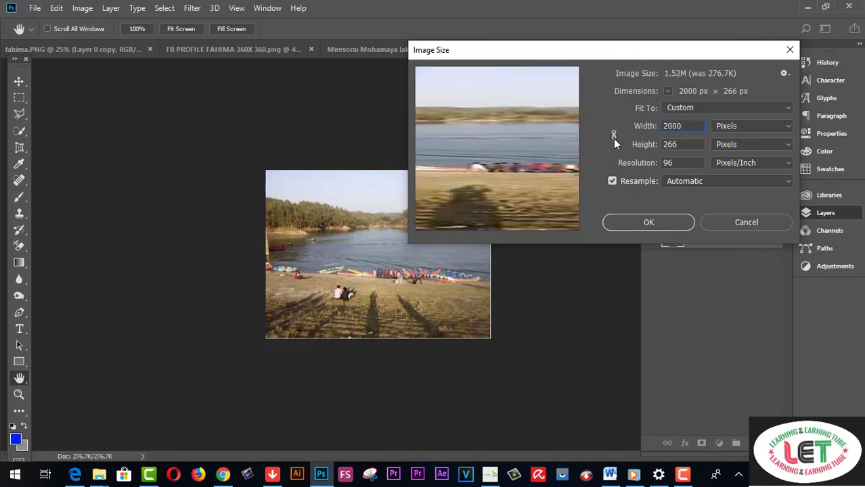
key(ctrl+z)
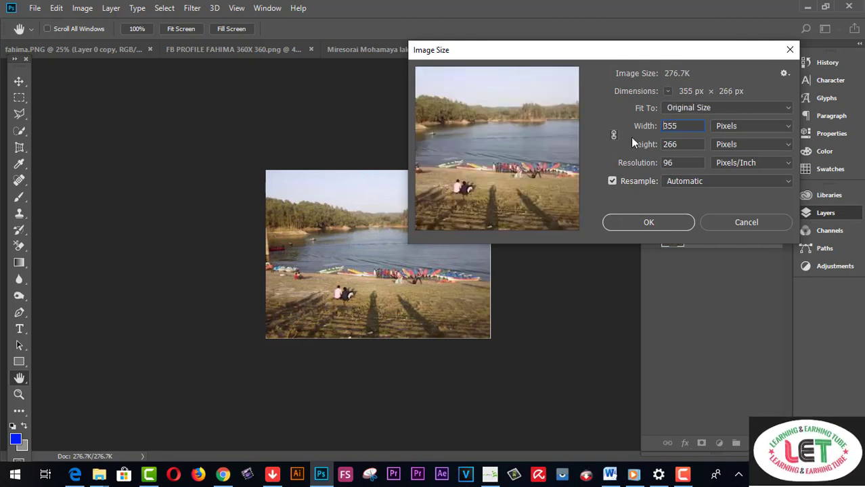
drag(681, 129, 651, 129)
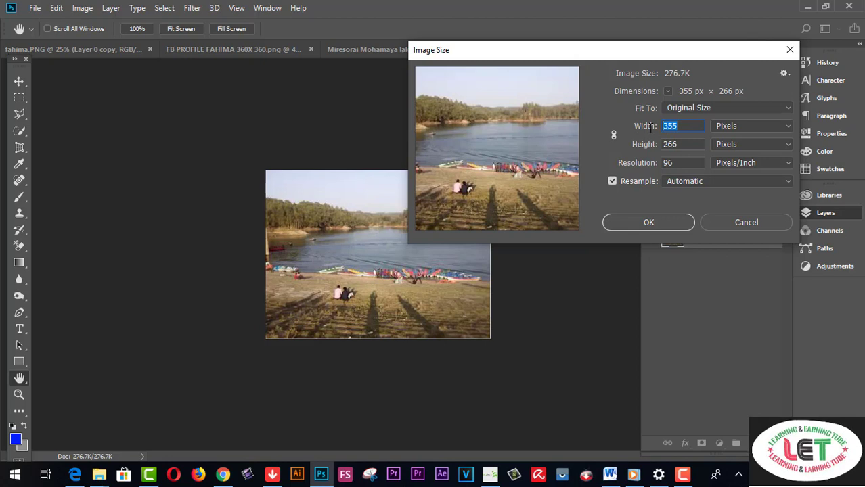
text(2)
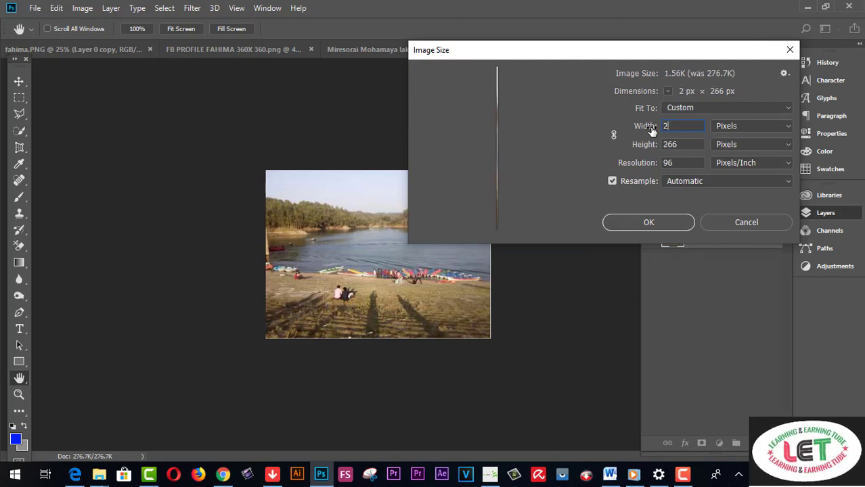
text(000)
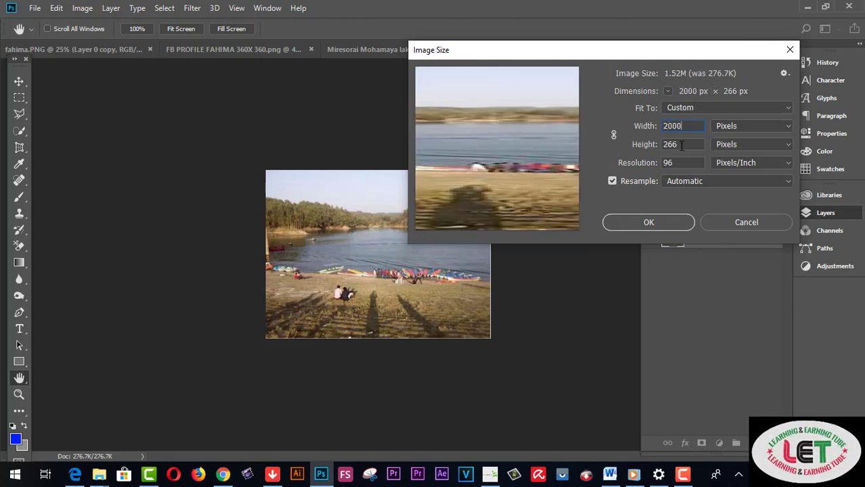
key(Tab)
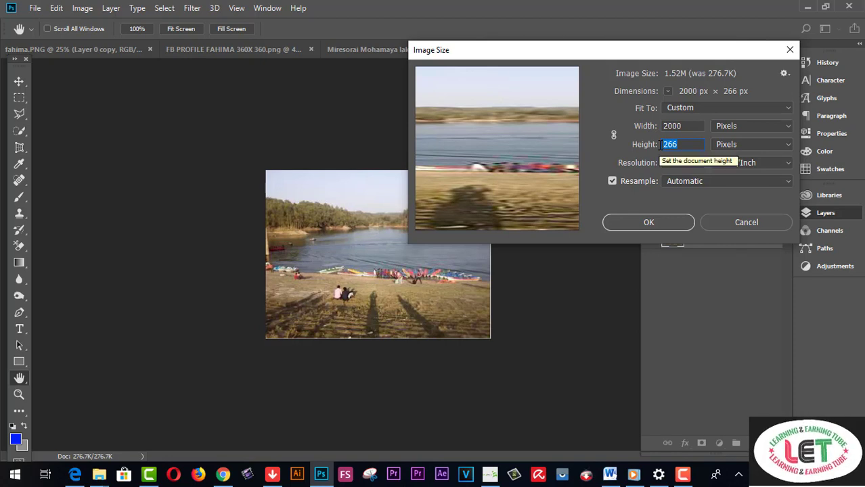
text(3032)
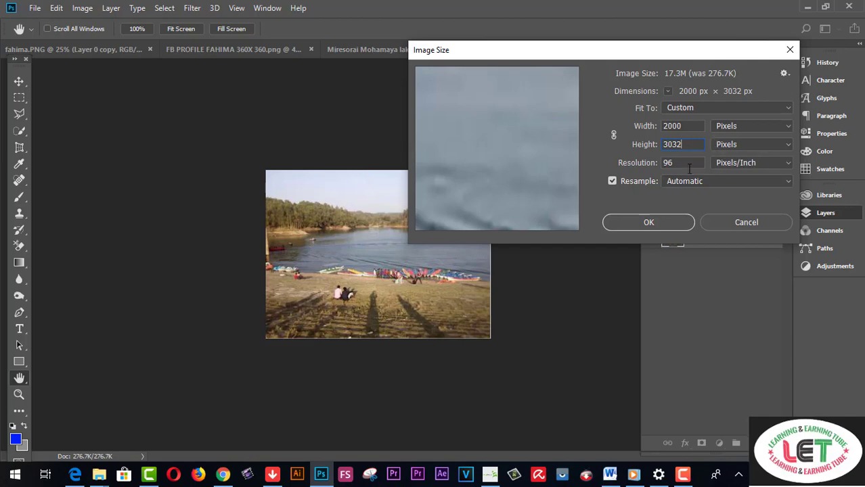
click(648, 222)
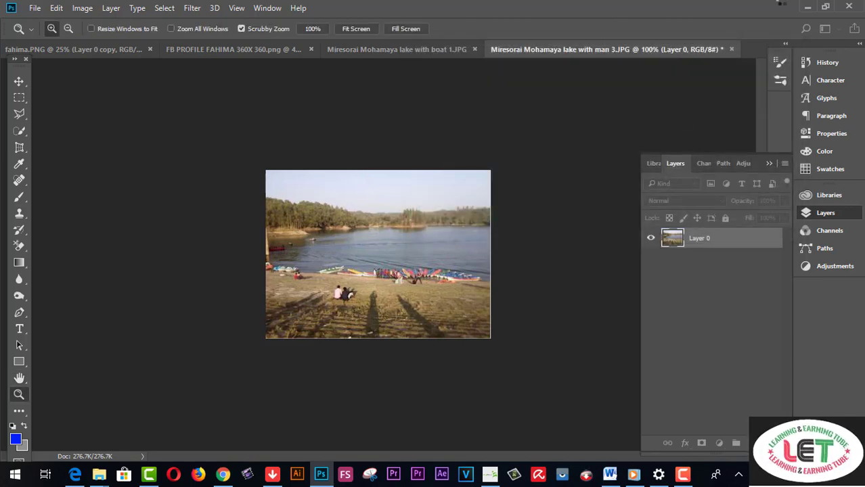
Save the resized photo to the Desktop as a maximum-quality JPEG named Miresorai Mohamaya lake with man 2
key(ctrl+plus)
key(ctrl+plus)
key(ctrl+plus)
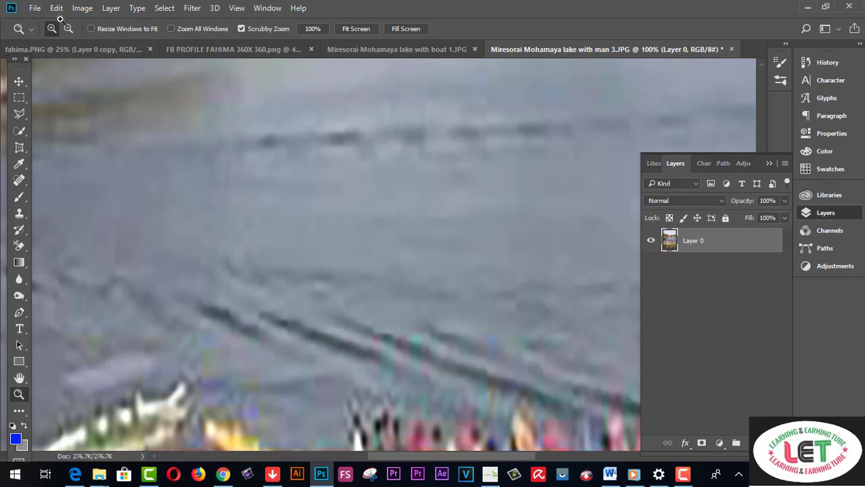
click(35, 8)
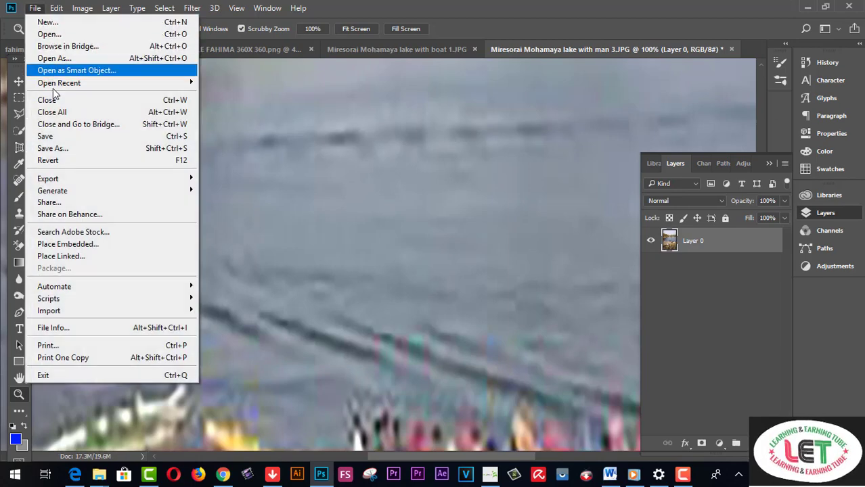
click(53, 149)
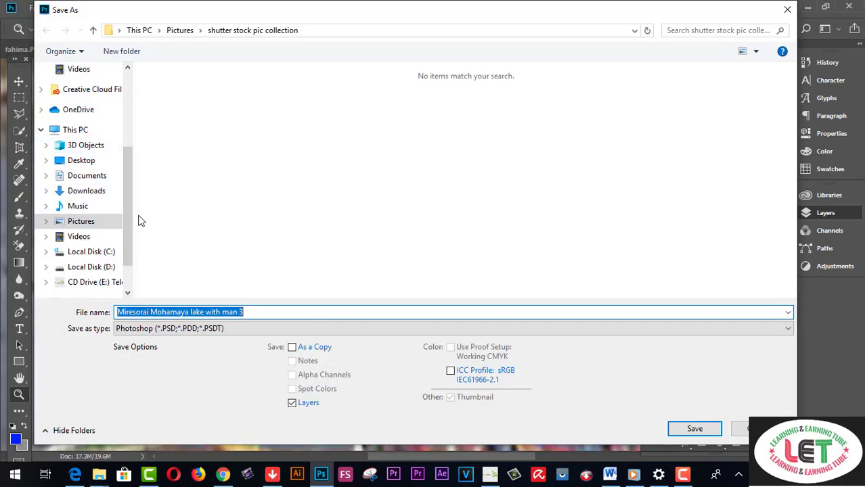
click(241, 312)
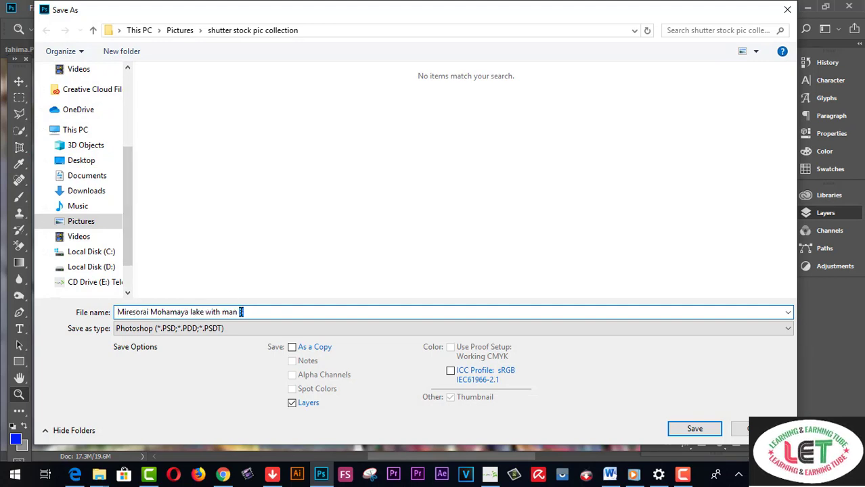
click(232, 329)
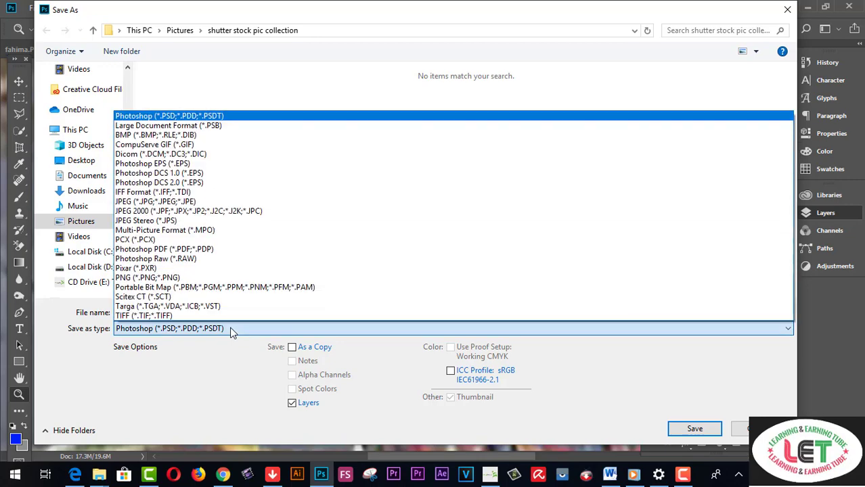
click(197, 202)
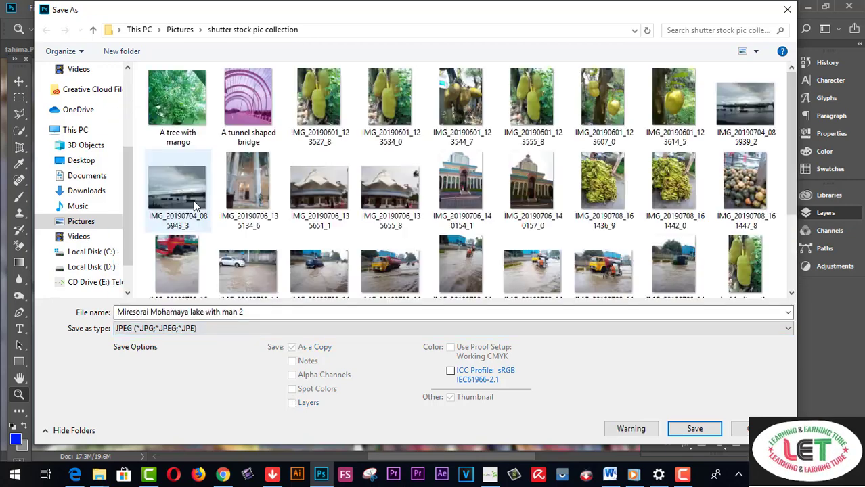
click(84, 161)
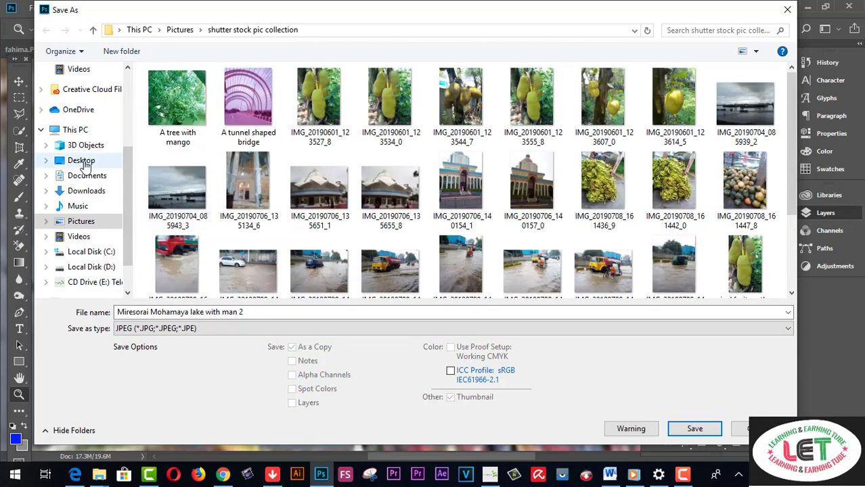
click(695, 429)
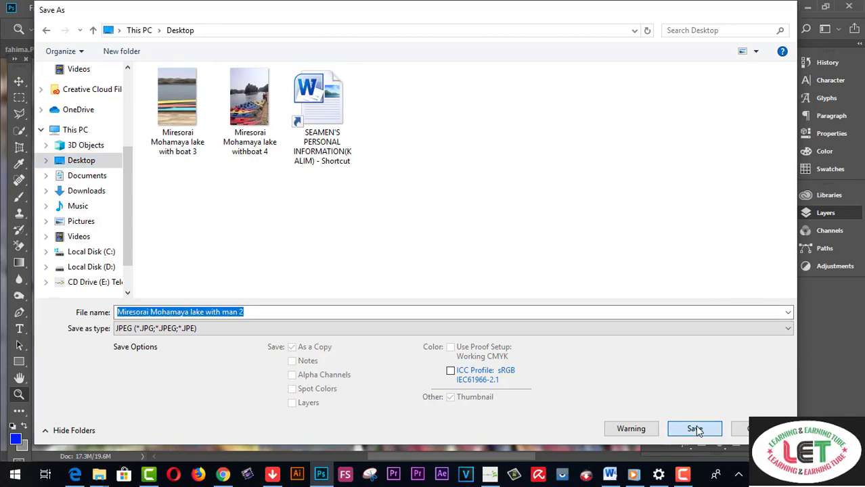
click(509, 117)
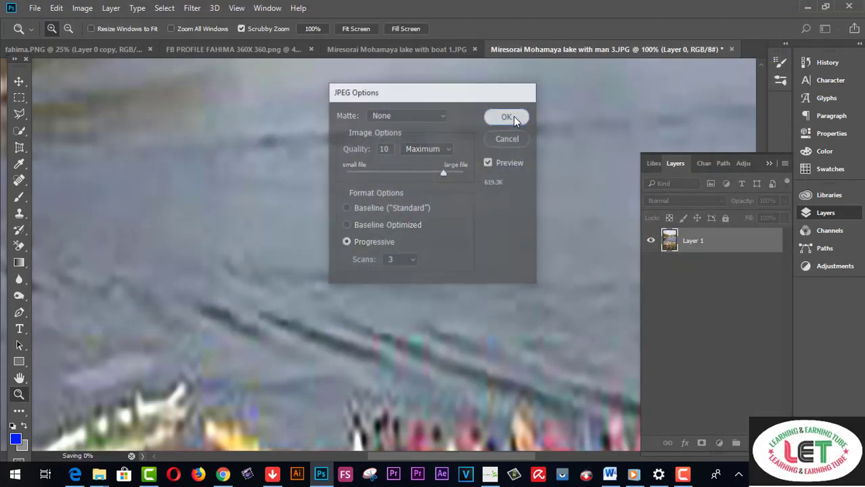
Switch to the Alamy upload page in Chrome and upload Miresorai Mohamaya lake with man 2 from the Desktop as the third image
click(807, 8)
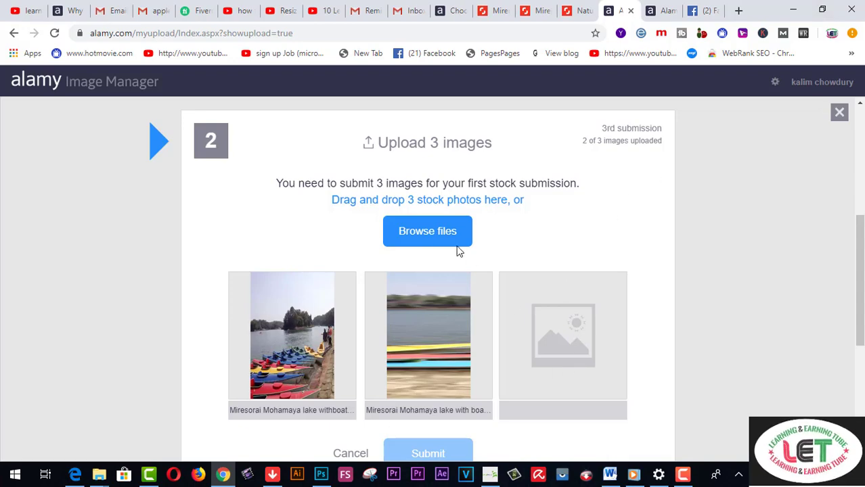
click(438, 233)
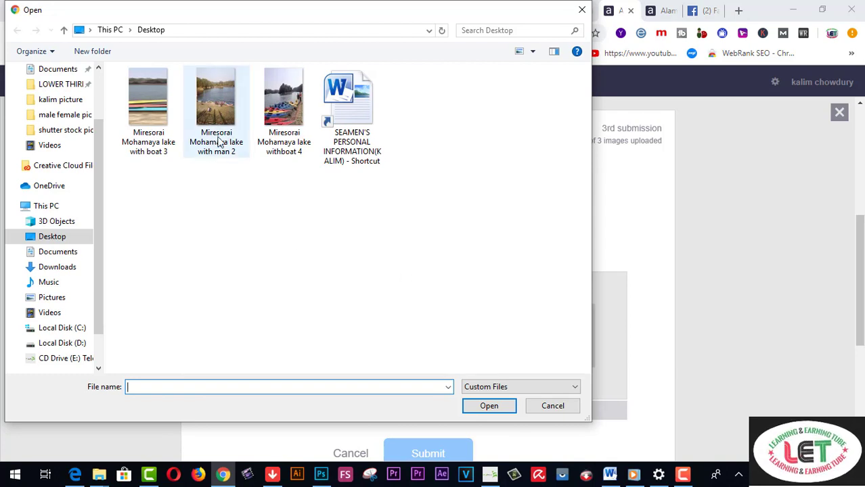
click(216, 117)
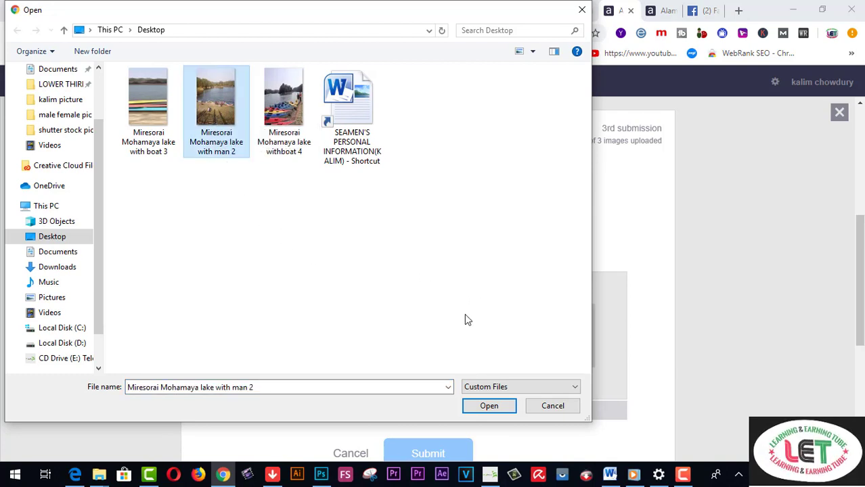
click(488, 406)
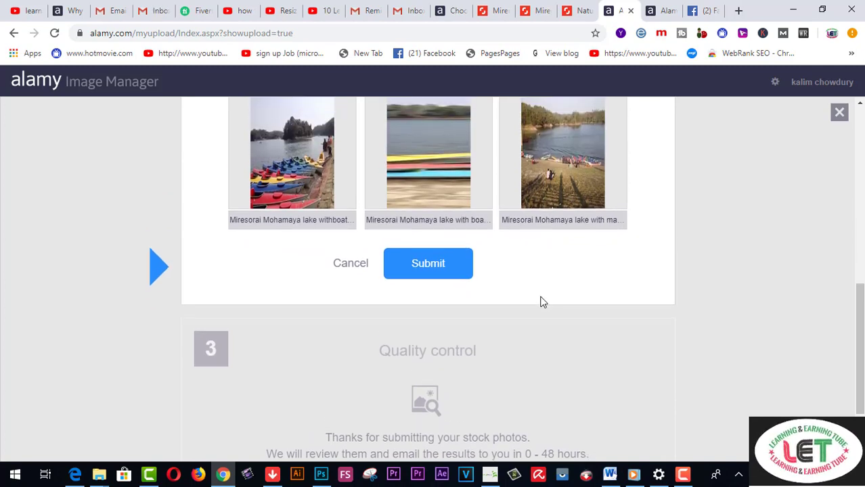
Review the three uploaded lake photos and submit them for Alamy quality control
scroll(541, 303, up, 1)
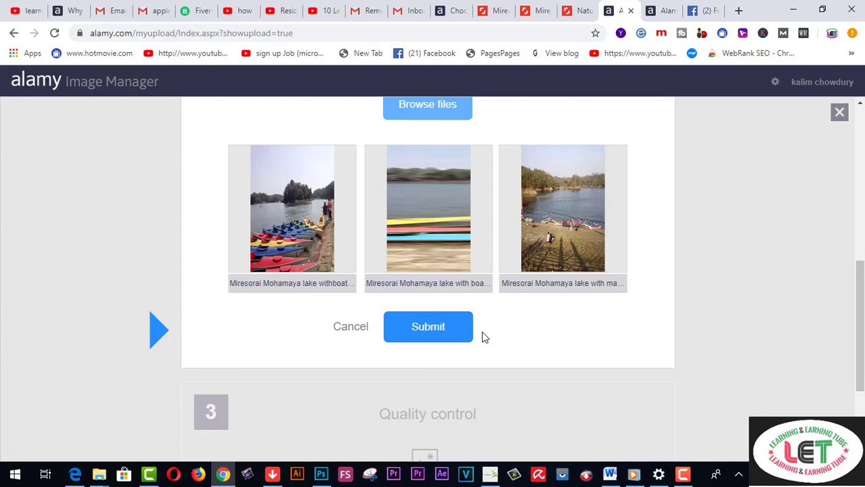
scroll(492, 338, down, 1)
scroll(492, 338, down, 2)
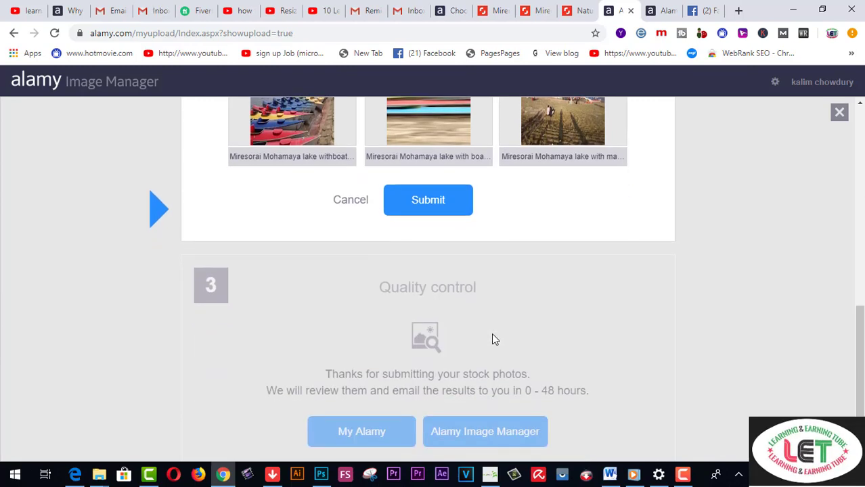
scroll(493, 338, up, 2)
click(417, 303)
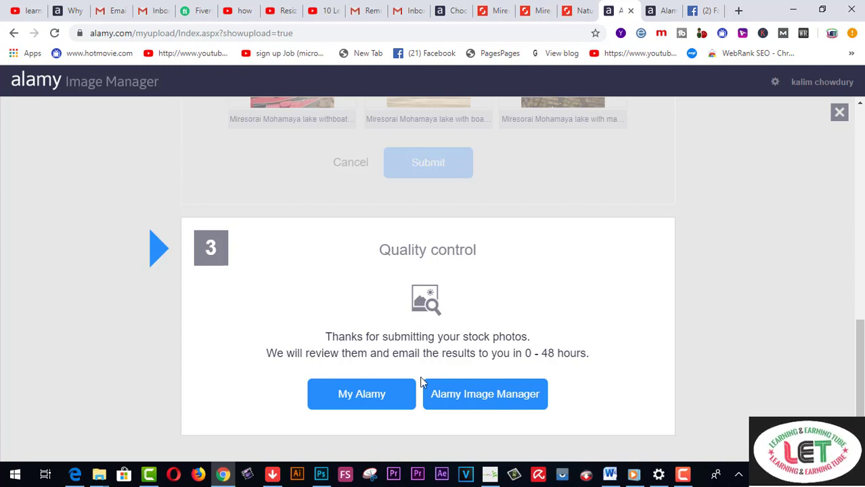
Open the My Alamy dashboard and examine its overview of QC rank, cleared balance, image status, sales and tools
click(352, 400)
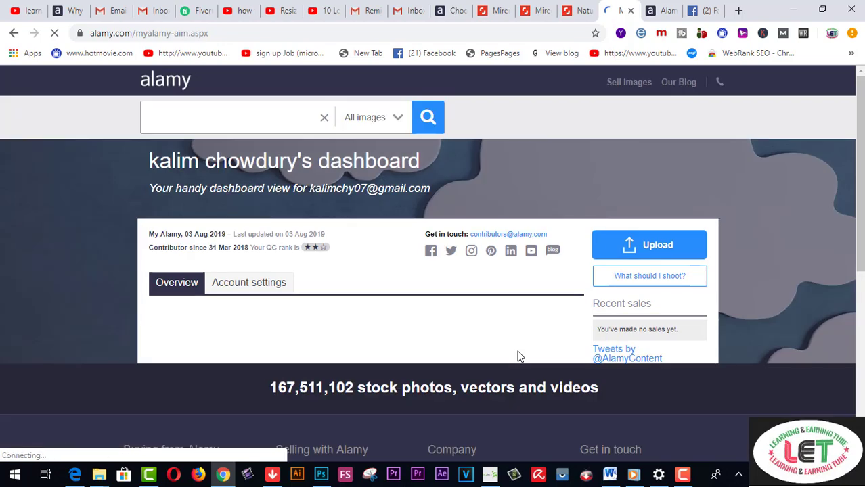
scroll(397, 381, down, 1)
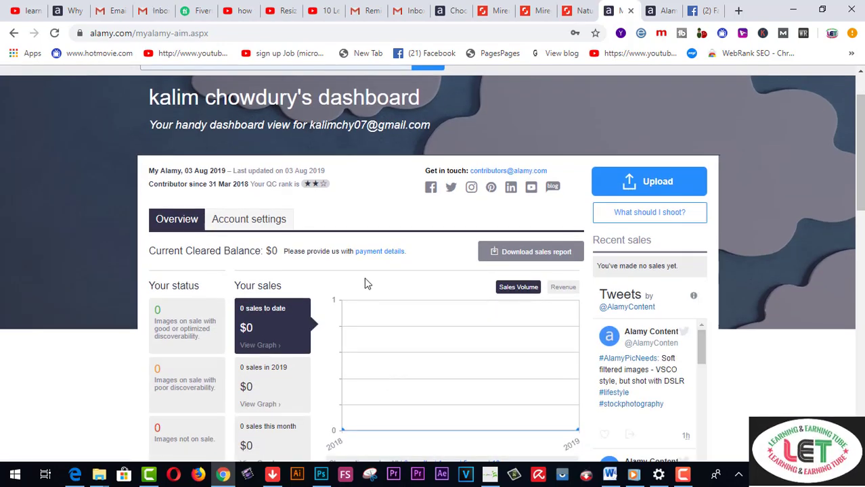
scroll(435, 358, down, 1)
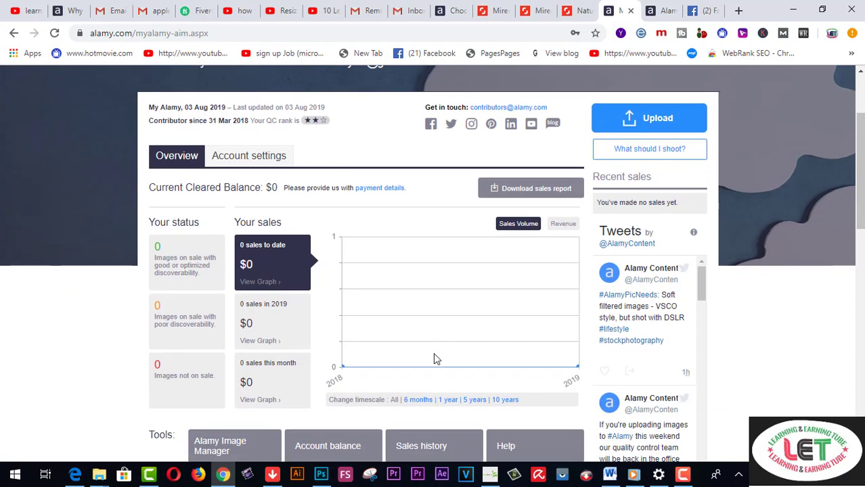
scroll(434, 359, down, 1)
scroll(435, 359, down, 1)
scroll(434, 359, up, 1)
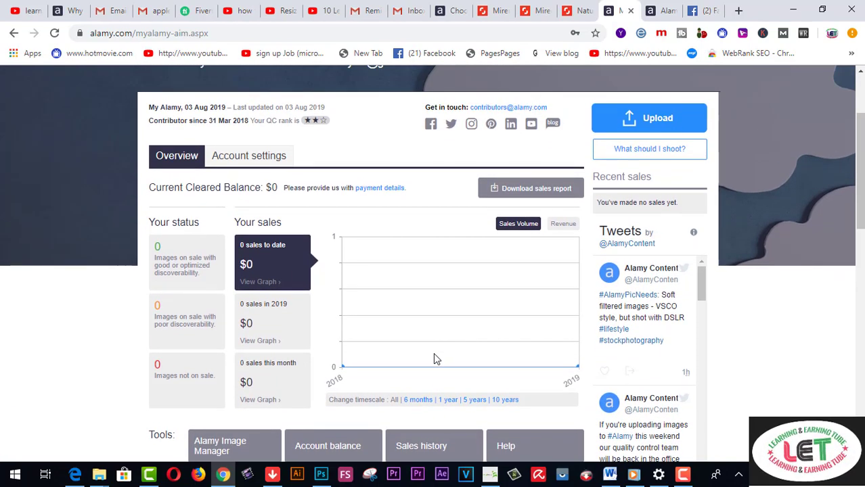
scroll(434, 358, up, 2)
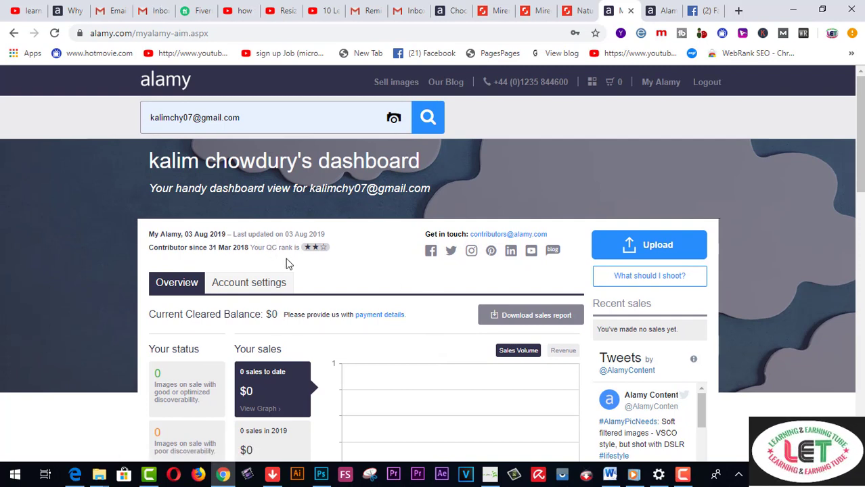
scroll(325, 276, down, 3)
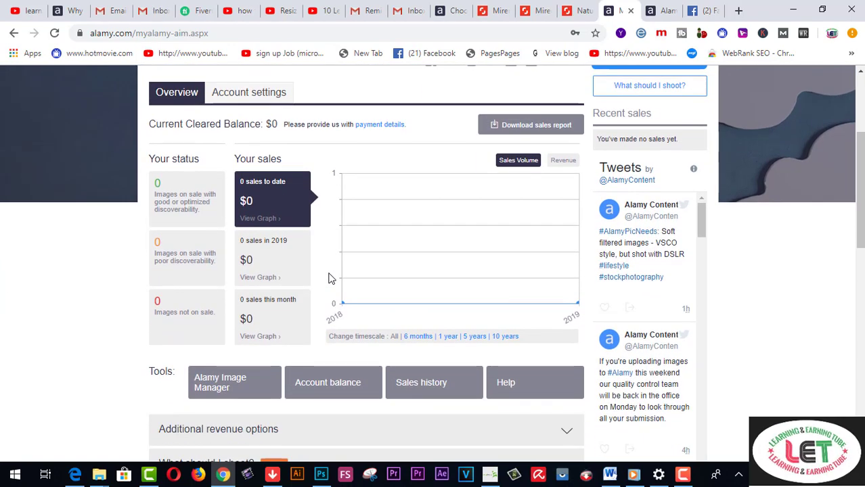
scroll(331, 278, up, 1)
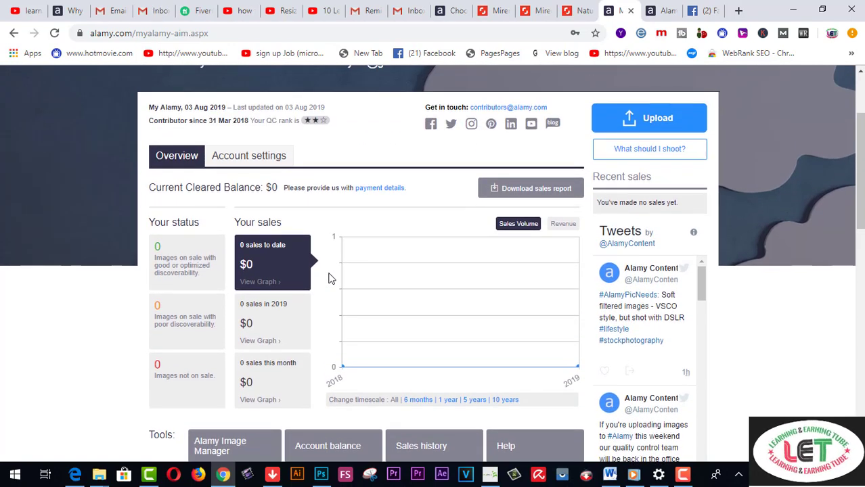
scroll(331, 277, up, 2)
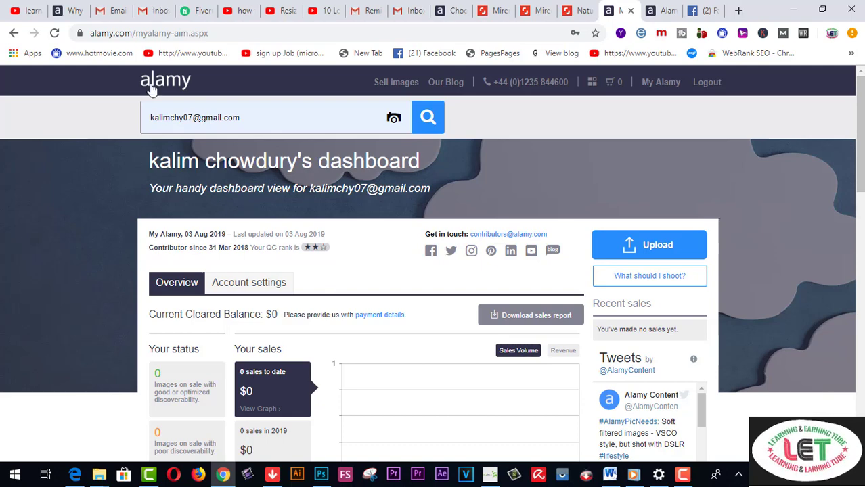
Switch to the learning & earning tube YouTube channel and browse its banner links and list of uploaded videos
click(32, 12)
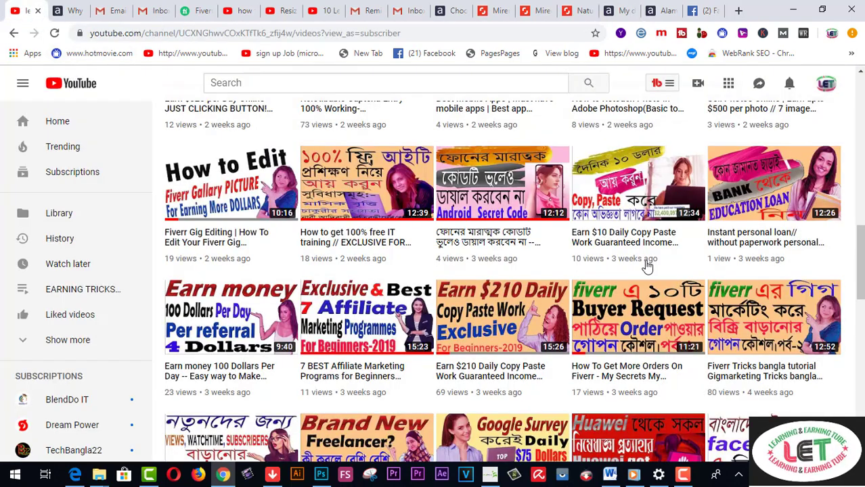
scroll(744, 132, up, 10)
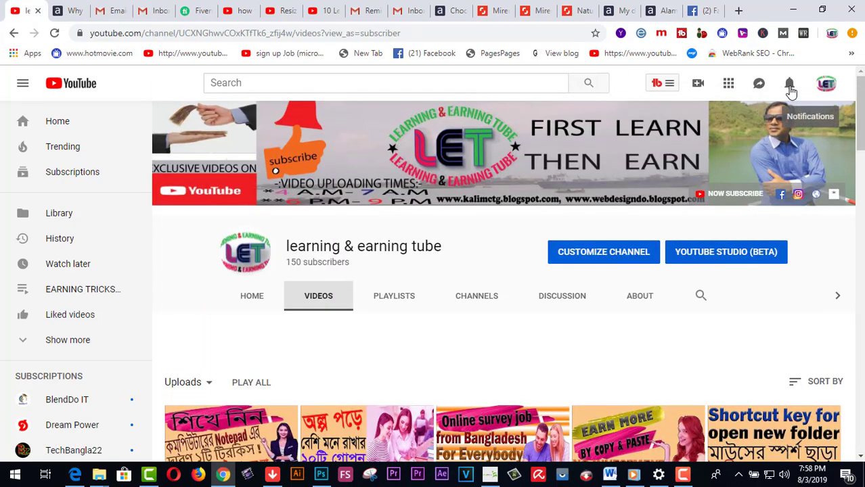
scroll(535, 371, down, 3)
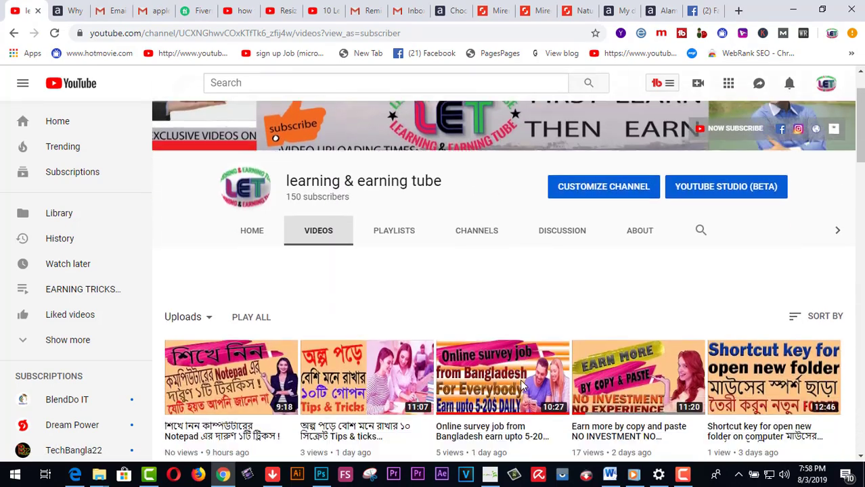
scroll(547, 333, down, 1)
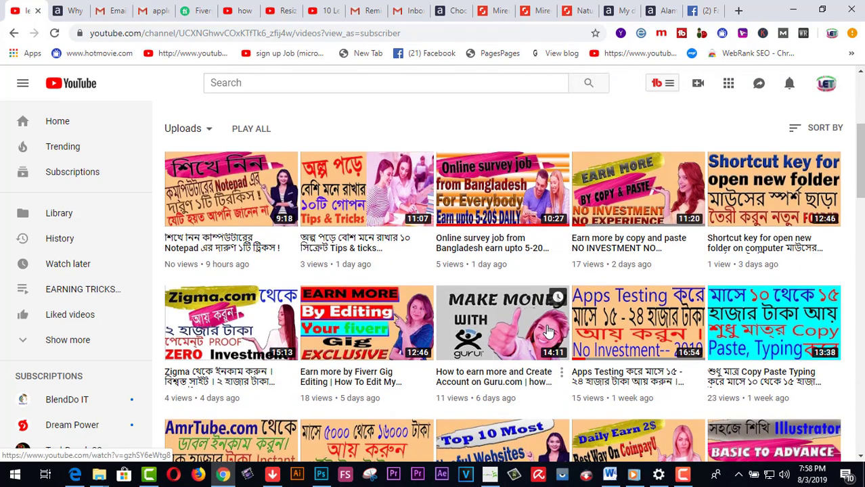
scroll(548, 332, up, 3)
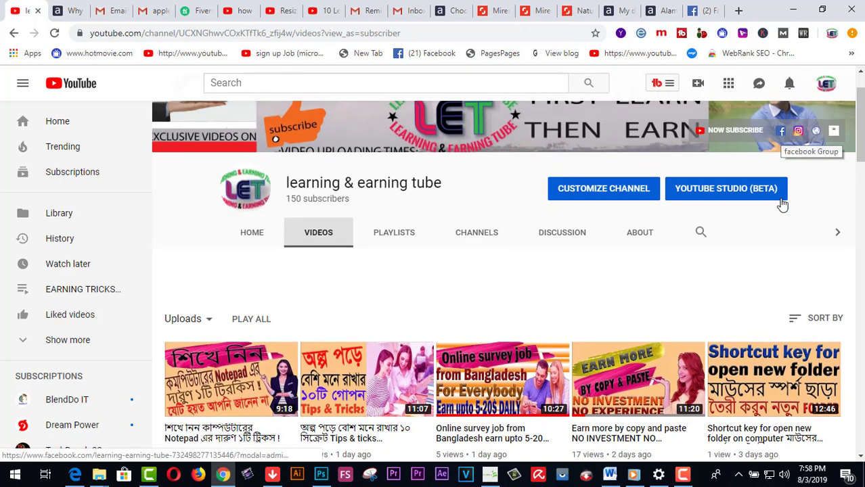
scroll(763, 261, up, 1)
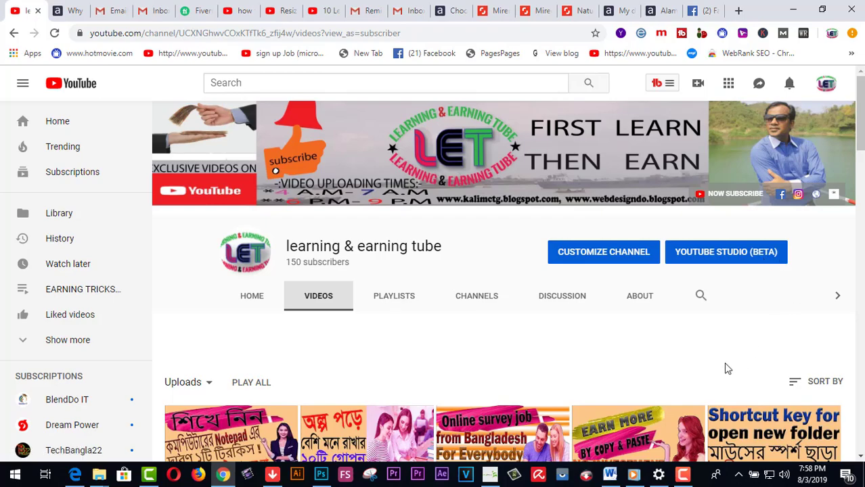
scroll(725, 368, down, 5)
scroll(726, 369, down, 6)
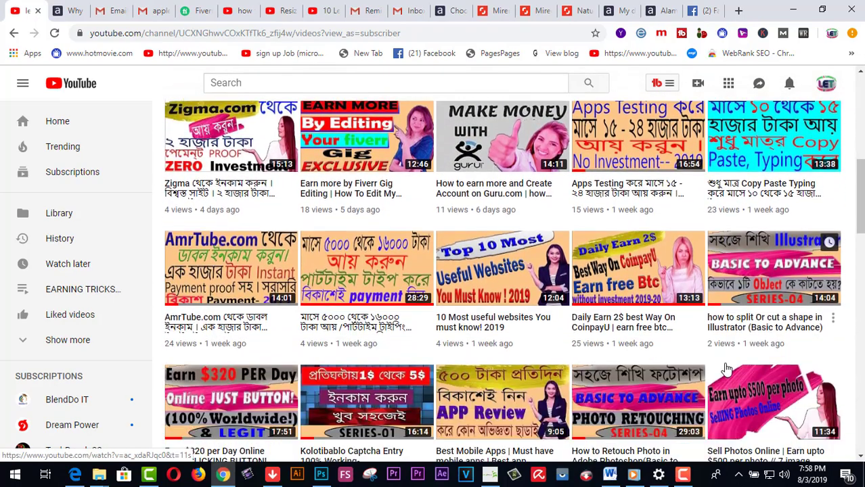
scroll(728, 368, down, 2)
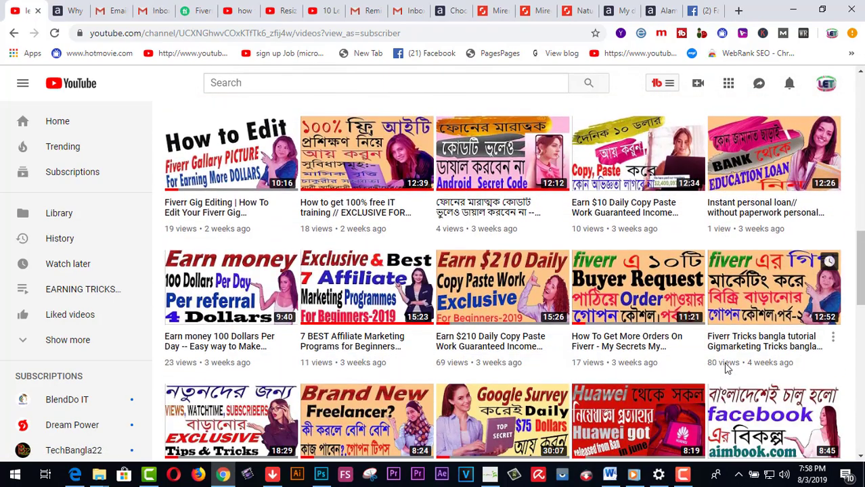